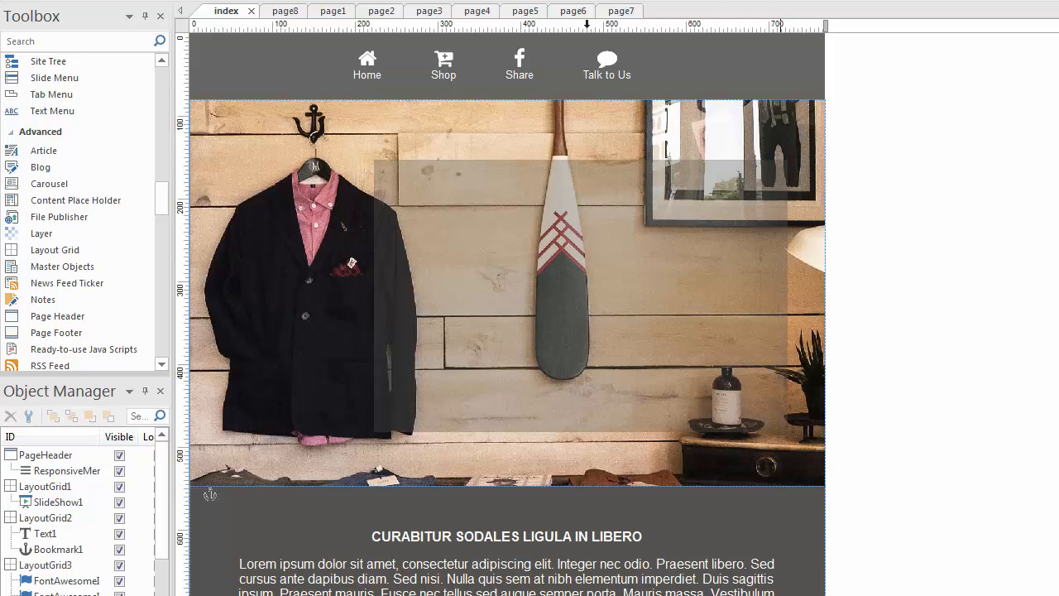
Preview the index page in the browser and check its layout at wide and narrow window widths.
key("F5")
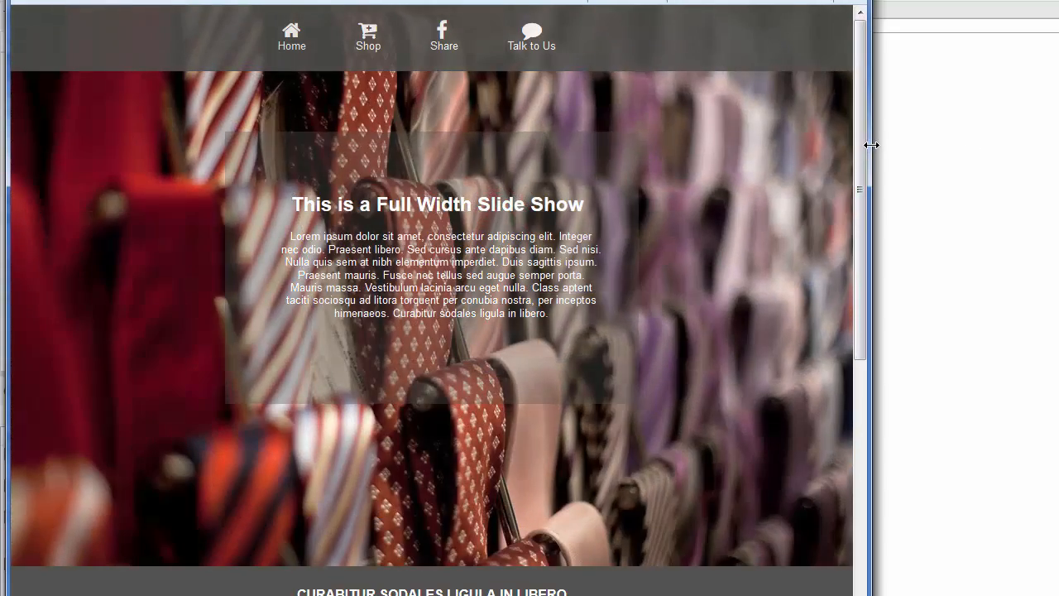
left_click_drag(870, 145, 1043, 138)
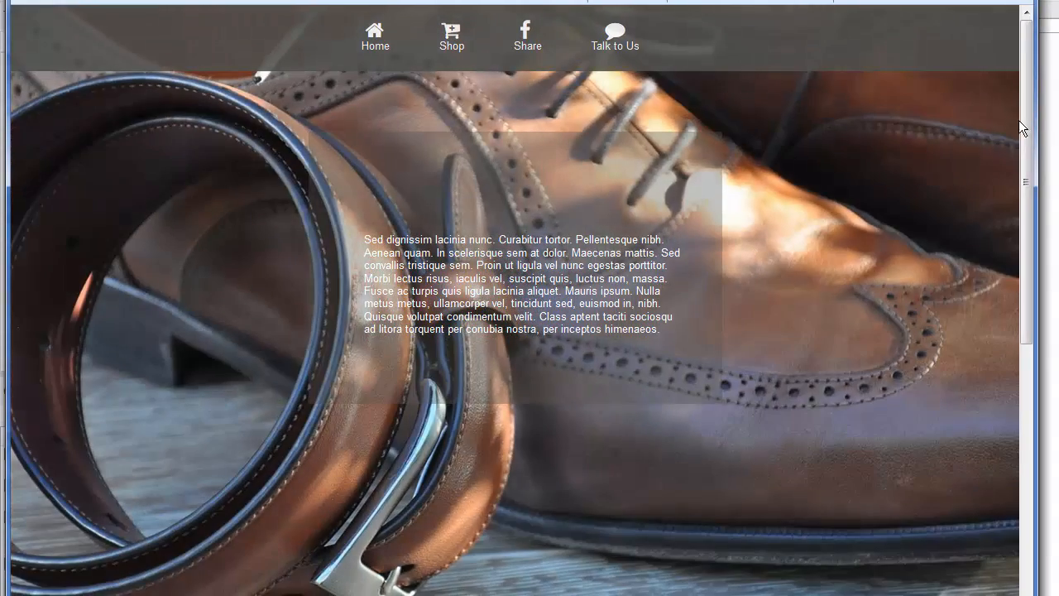
left_click_drag(1030, 75, 1026, 397)
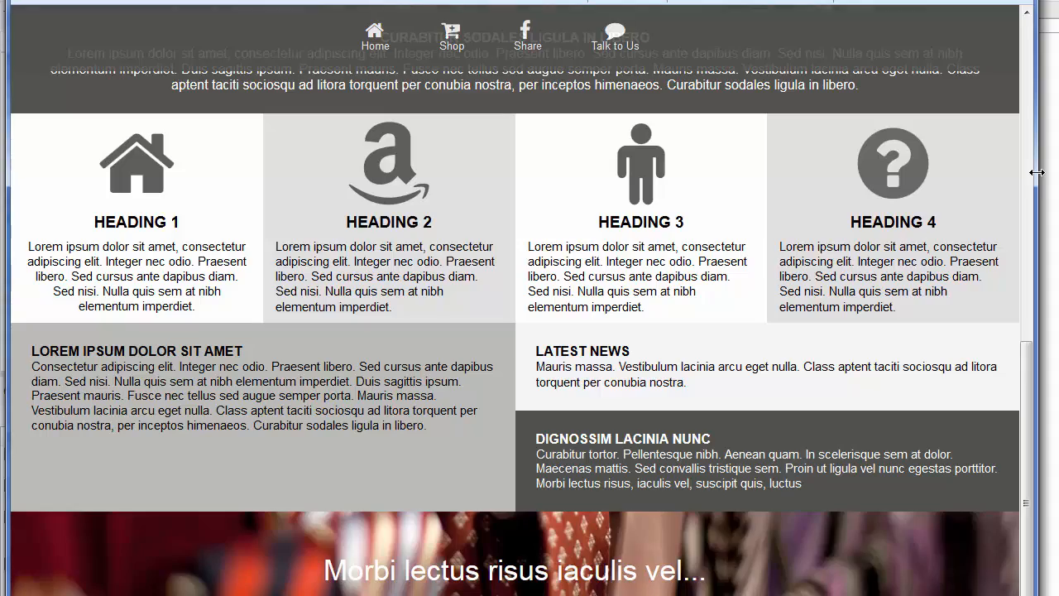
left_click_drag(1037, 172, 441, 174)
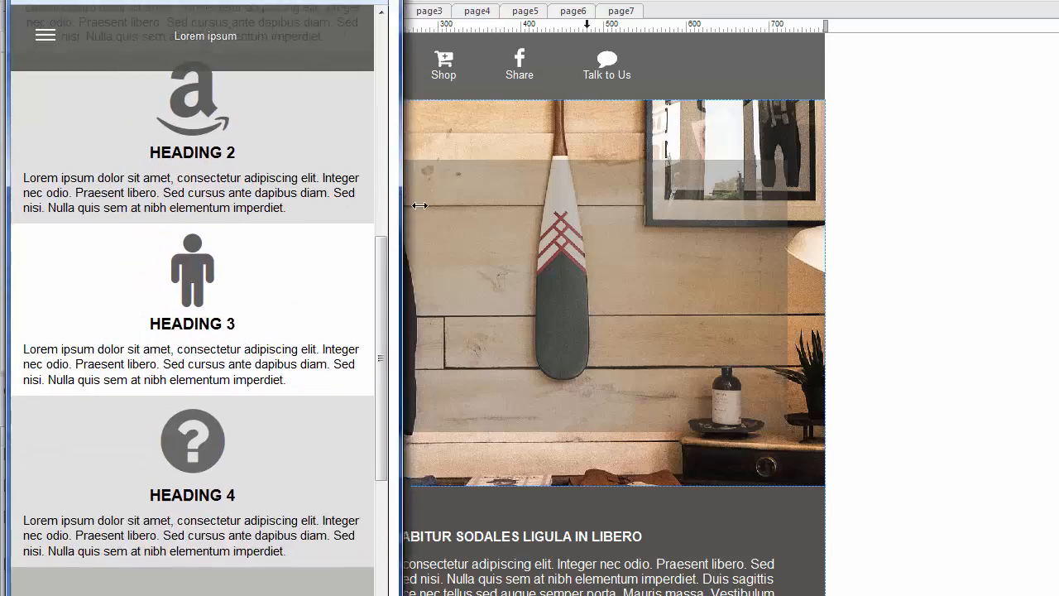
left_click_drag(420, 205, 941, 281)
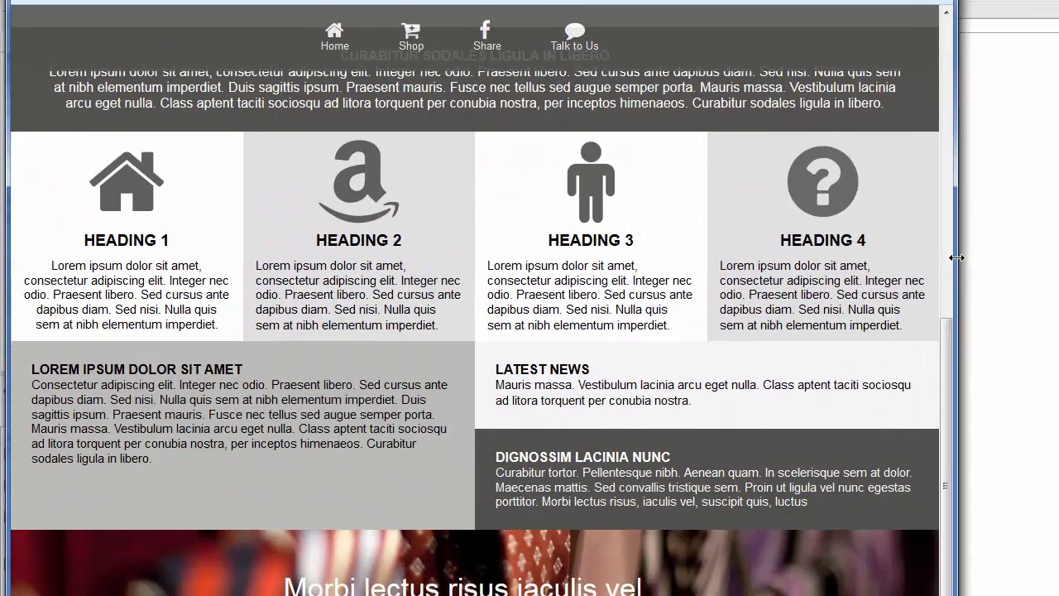
Examine the previewed page's sections from the slide show through the text band and icon headings to the content blocks below.
left_click_drag(948, 339, 952, 277)
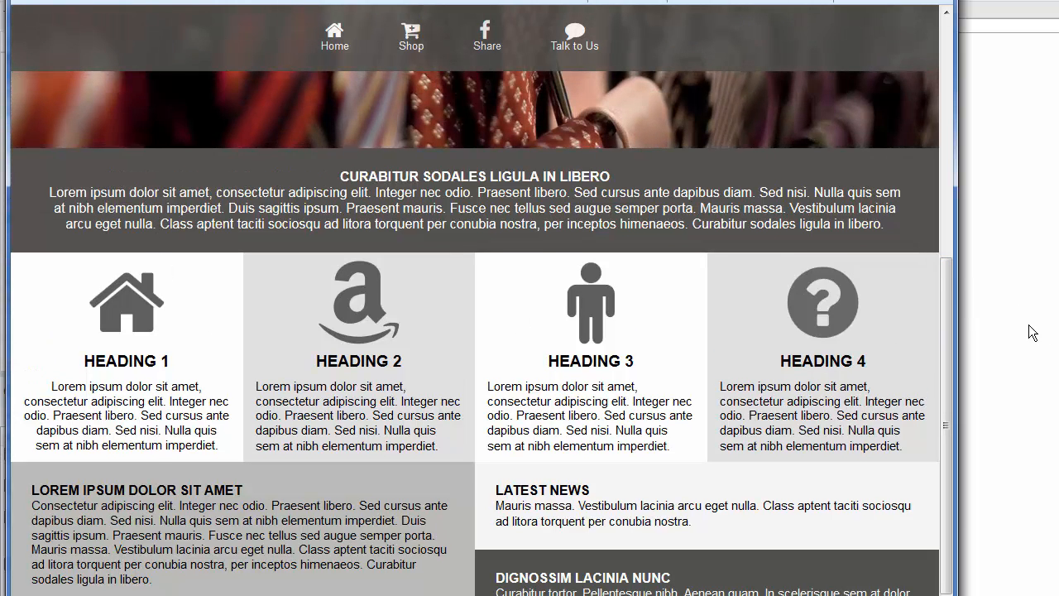
left_click_drag(946, 268, 959, 451)
left_click_drag(973, 322, 944, 6)
right_click(941, 4)
left_click(1001, 34)
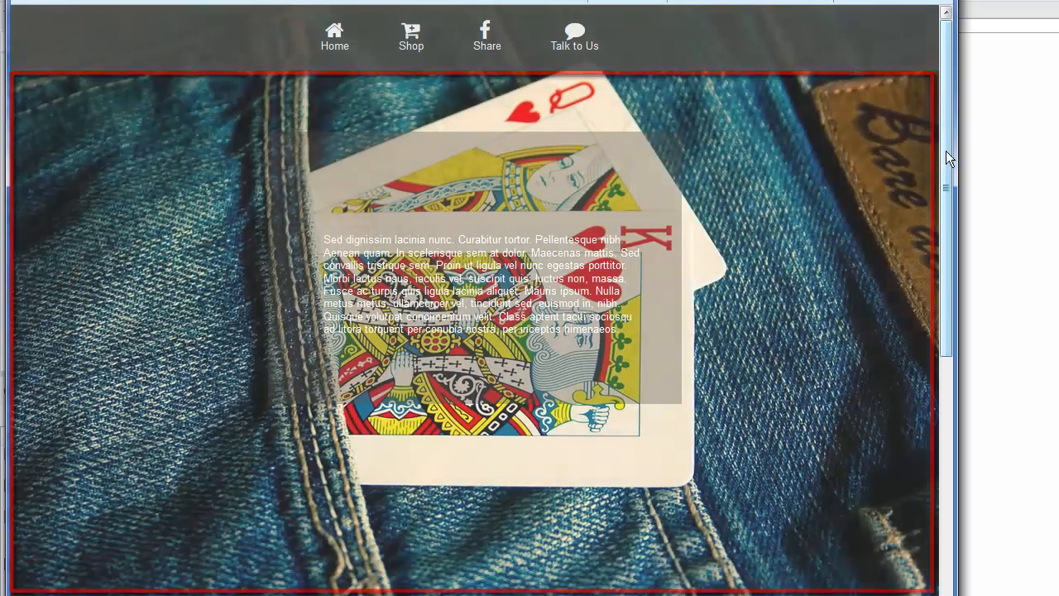
mouse_move(946, 152)
left_mouse_down()
mouse_move(966, 293)
mouse_move(989, 363)
mouse_move(982, 388)
left_mouse_up()
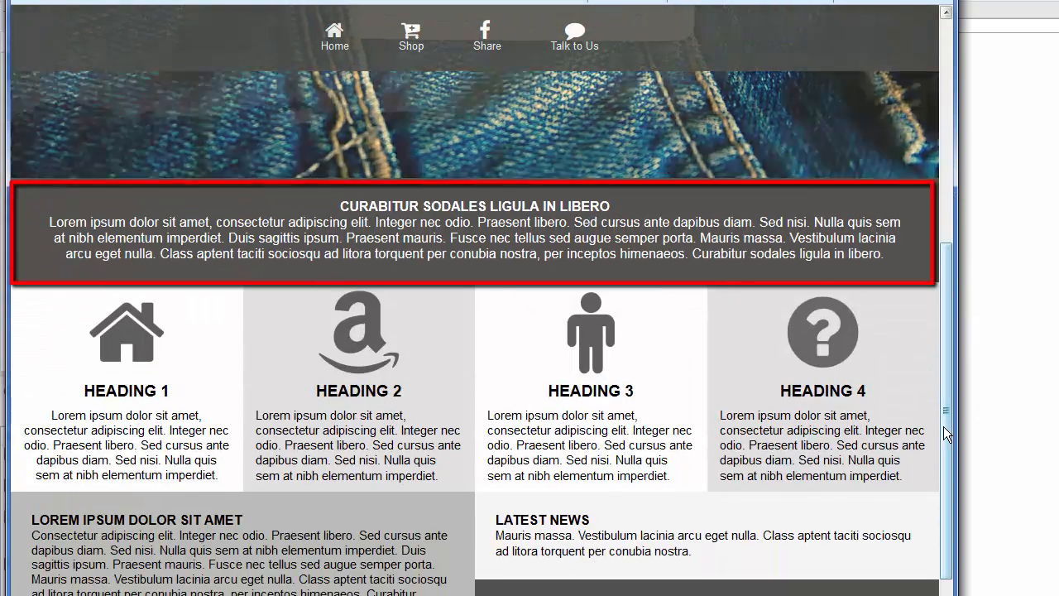
left_click_drag(949, 254, 950, 311)
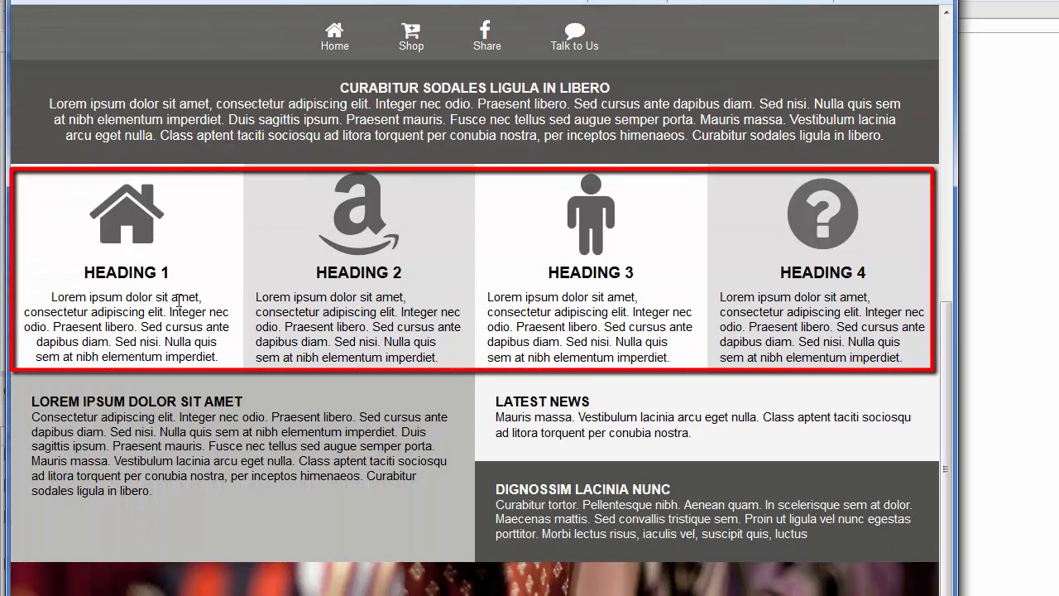
left_click_drag(956, 361, 979, 433)
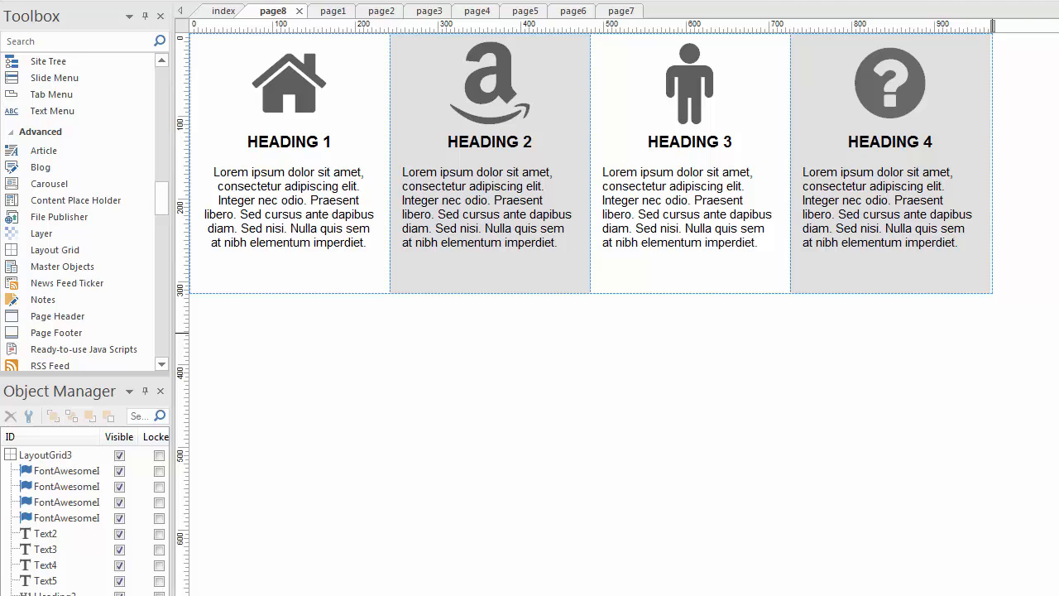
Inspect the separate text, heading and icon objects inside the columns of the layout grid on page8.
left_click(362, 287)
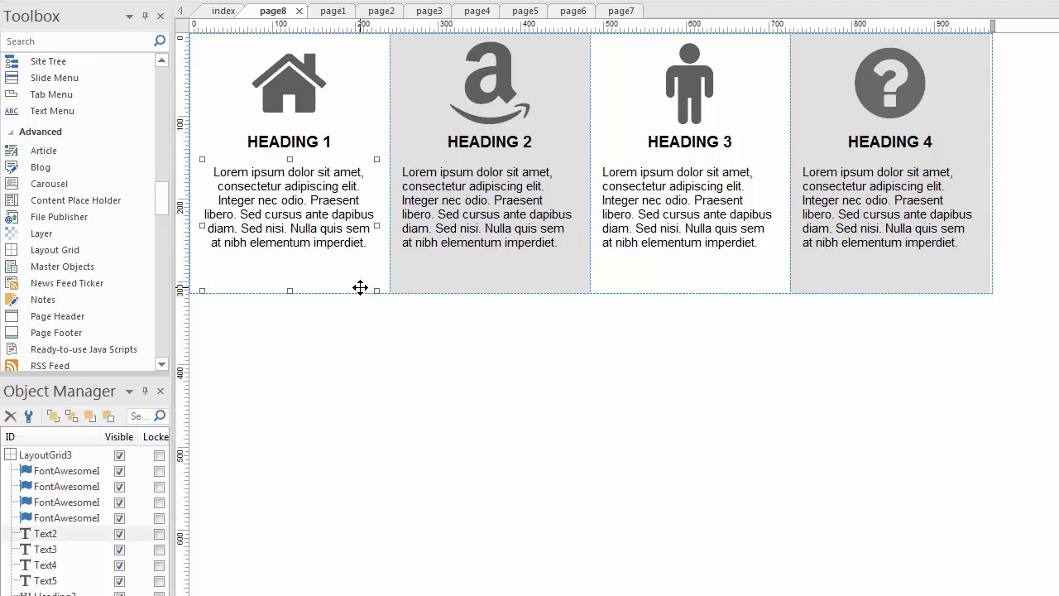
left_click(629, 289)
left_click(852, 280)
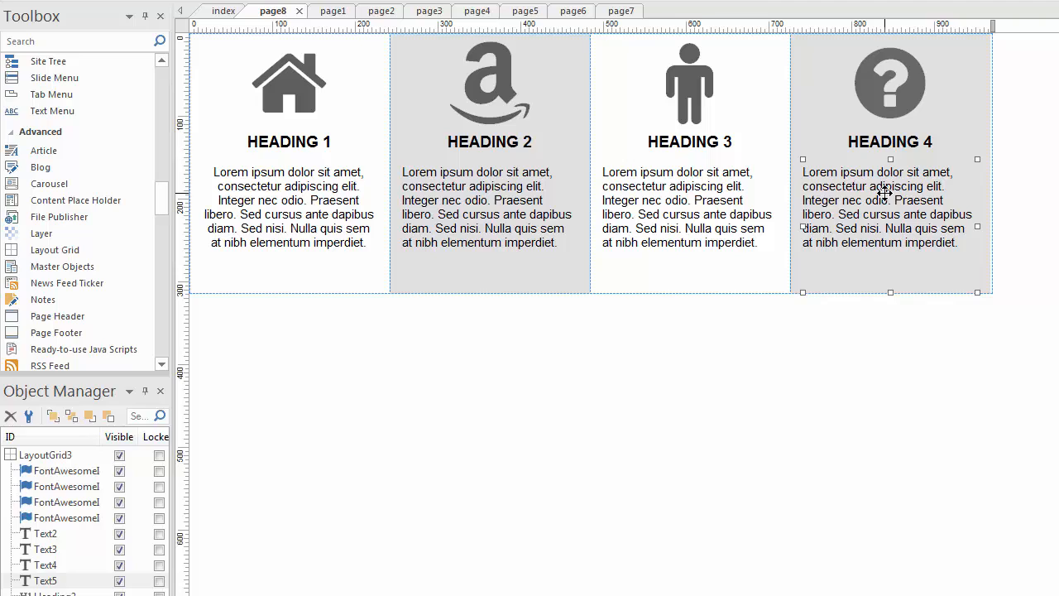
left_click(885, 144)
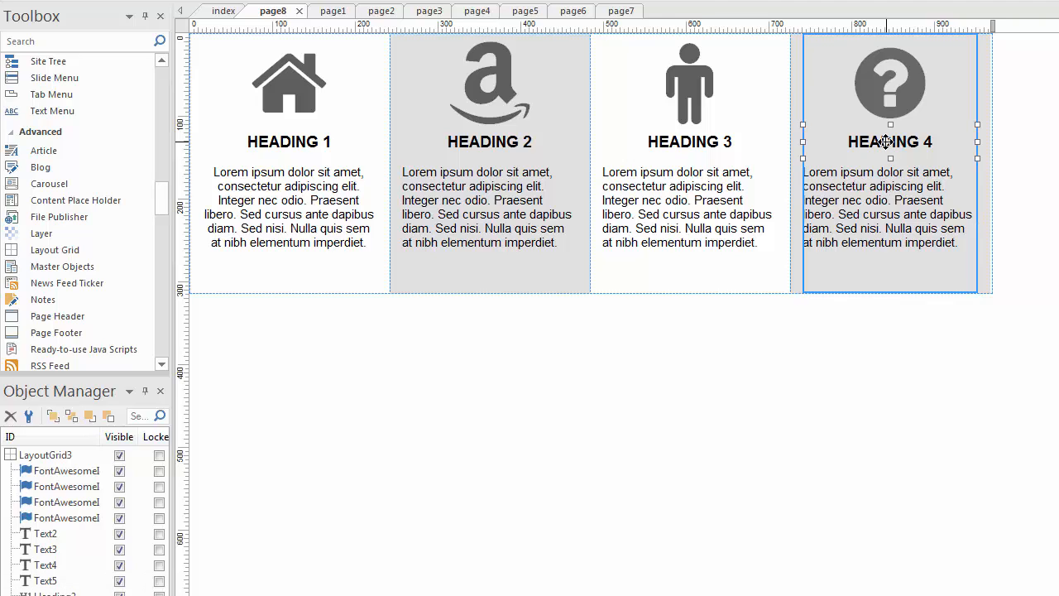
left_click(892, 87)
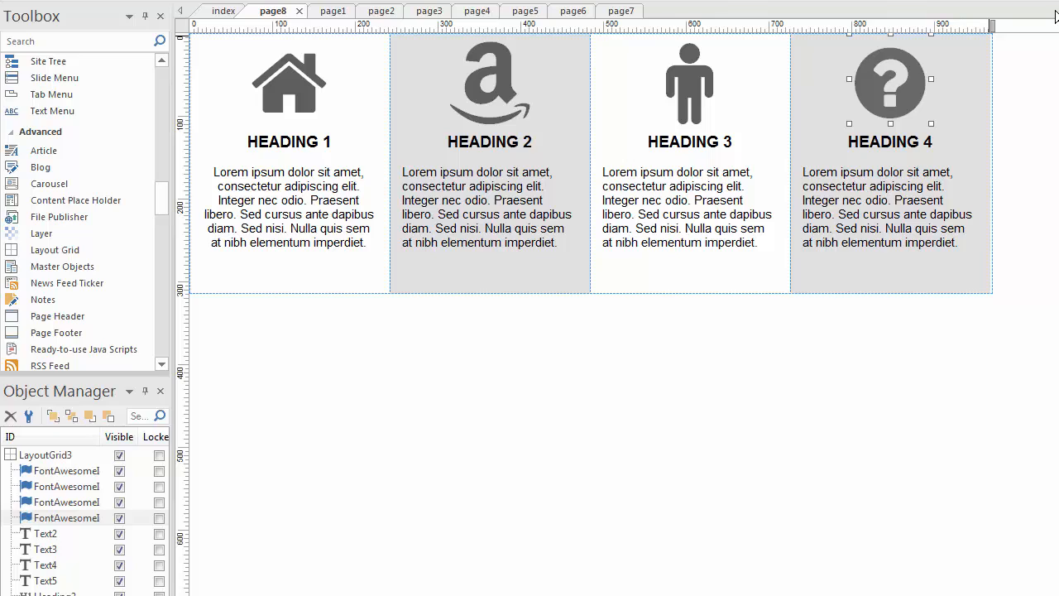
Add a layout grid below the four-column grid and split its columns into 4x and 8x in its properties.
left_click(43, 251)
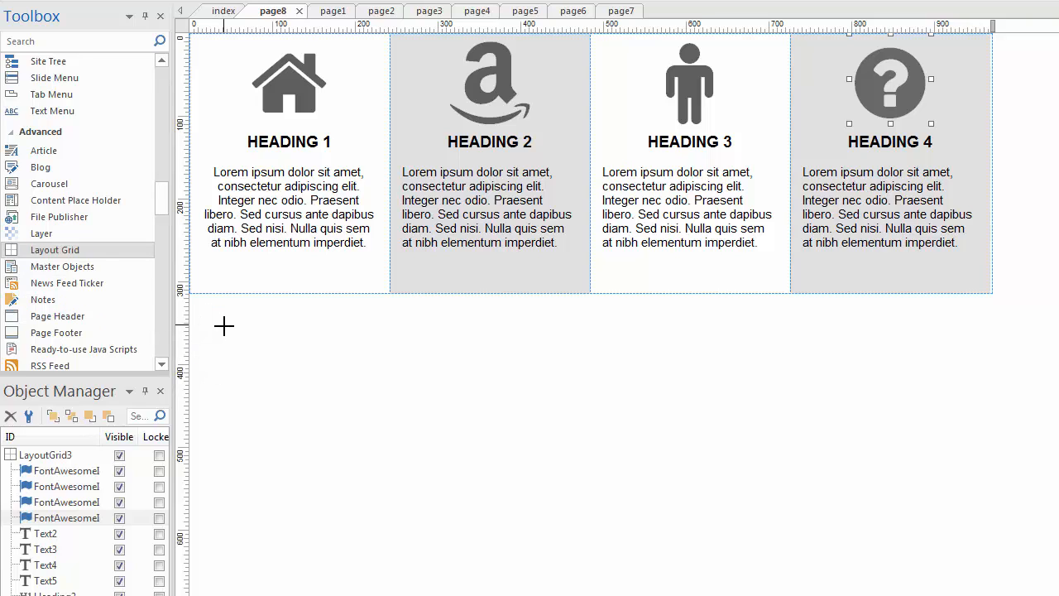
left_click_drag(222, 328, 468, 403)
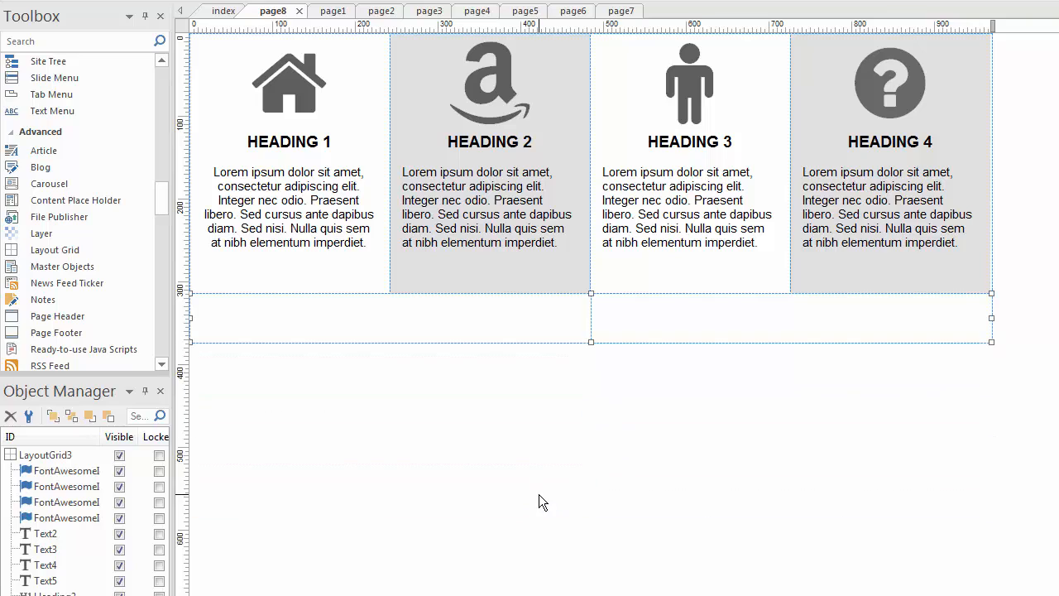
left_click_drag(514, 329, 749, 342)
double_click(548, 310)
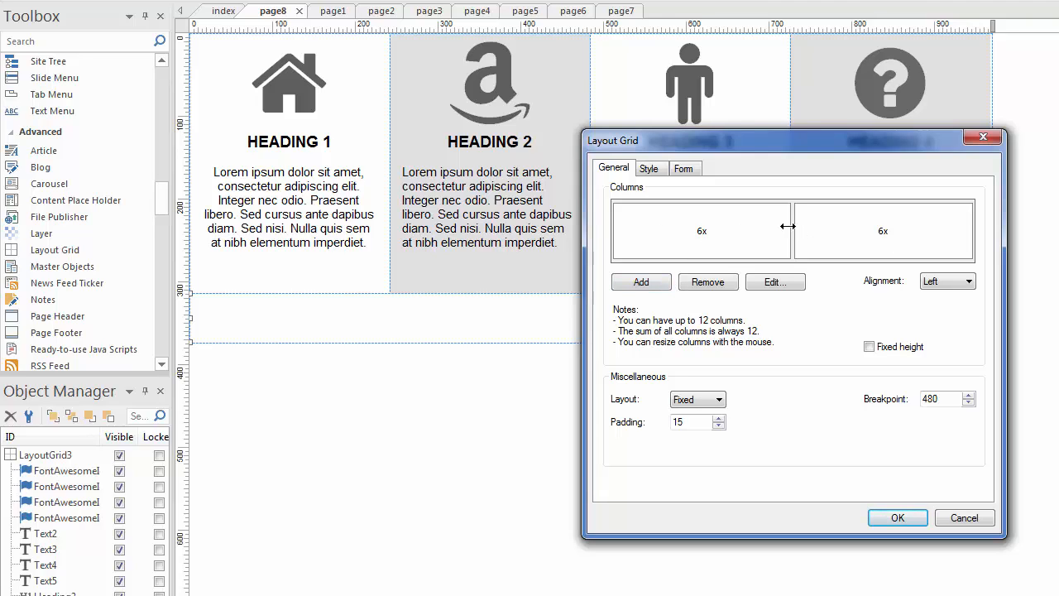
left_click_drag(791, 225, 752, 224)
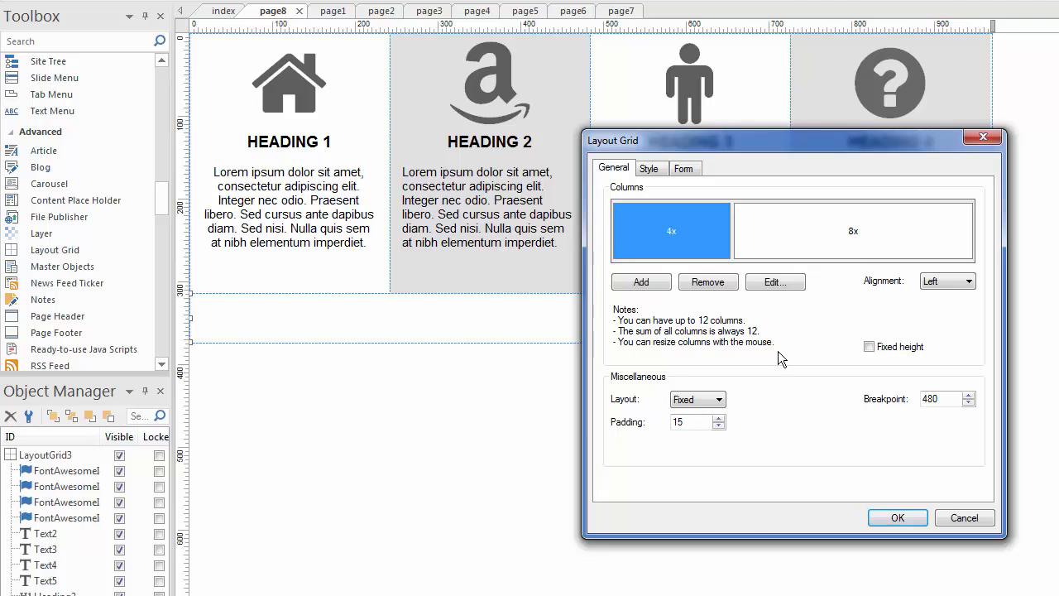
Review the new grid's background modes and form settings, trying Enable Form on and off, and return to its column settings.
left_click(646, 172)
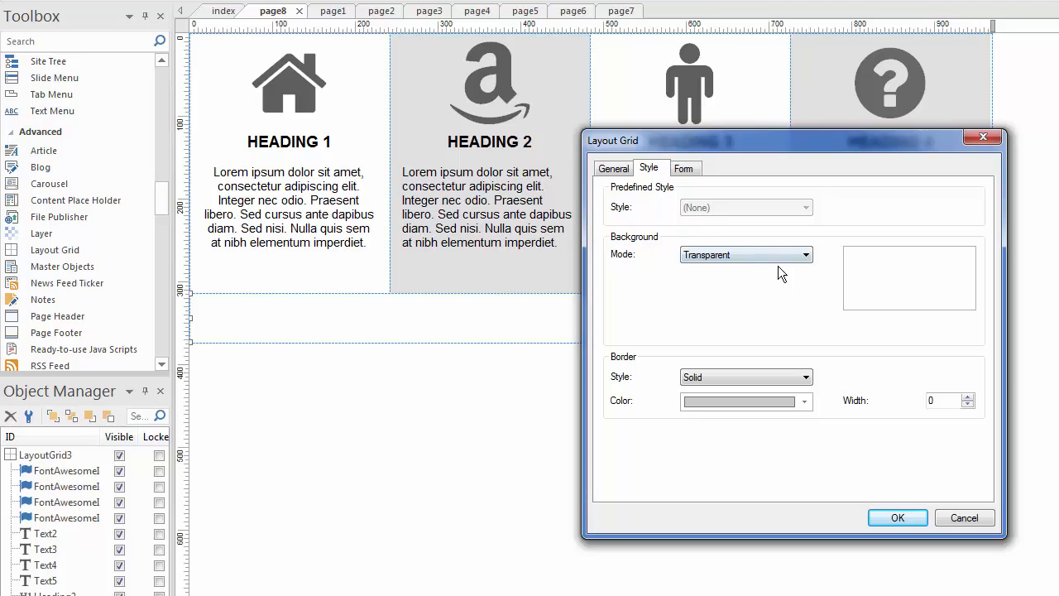
left_click(779, 256)
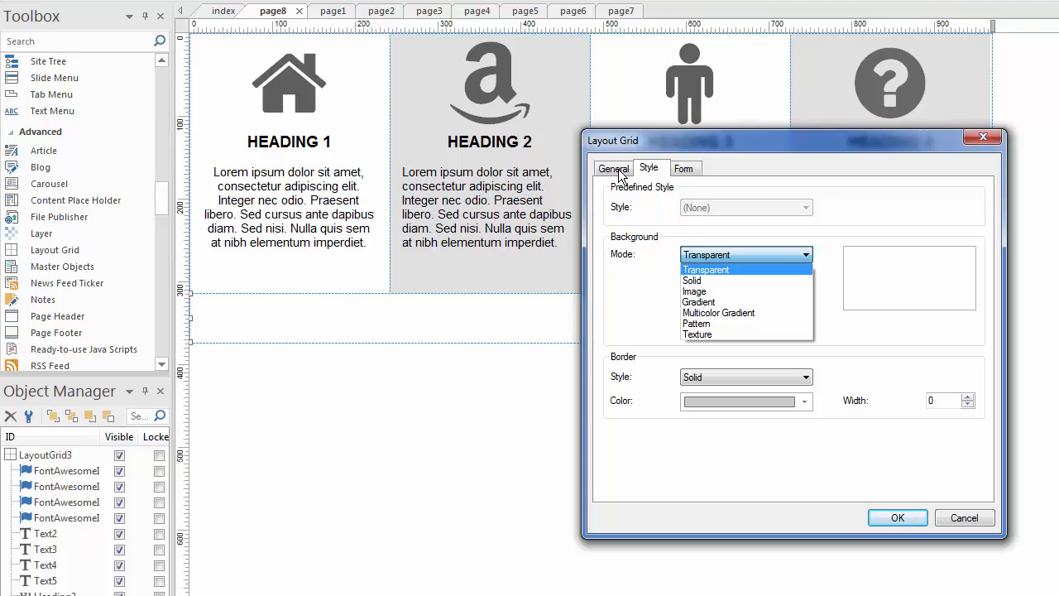
left_click(679, 172)
left_click(680, 169)
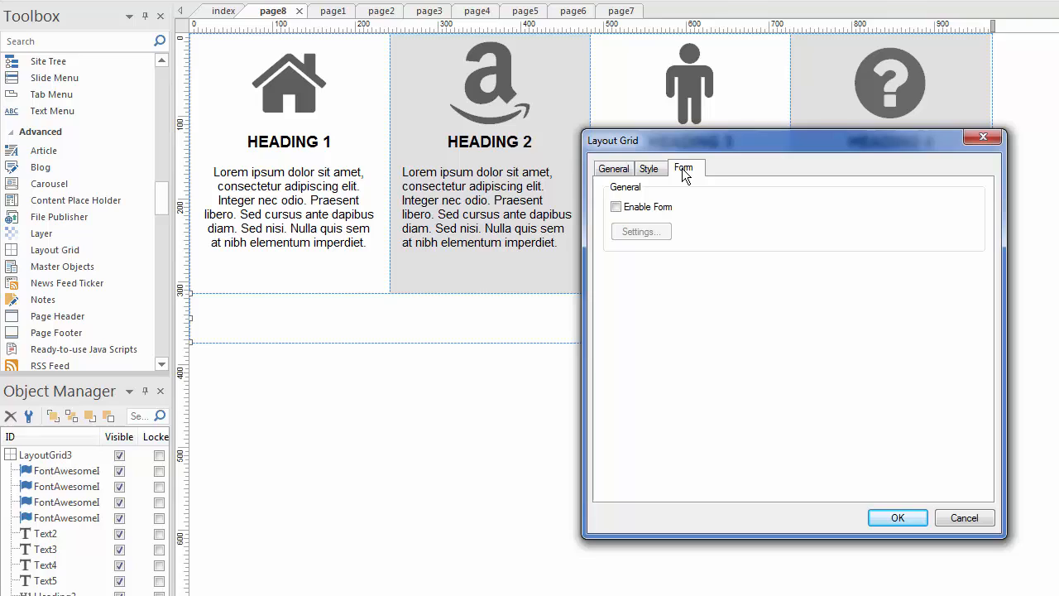
left_click(617, 207)
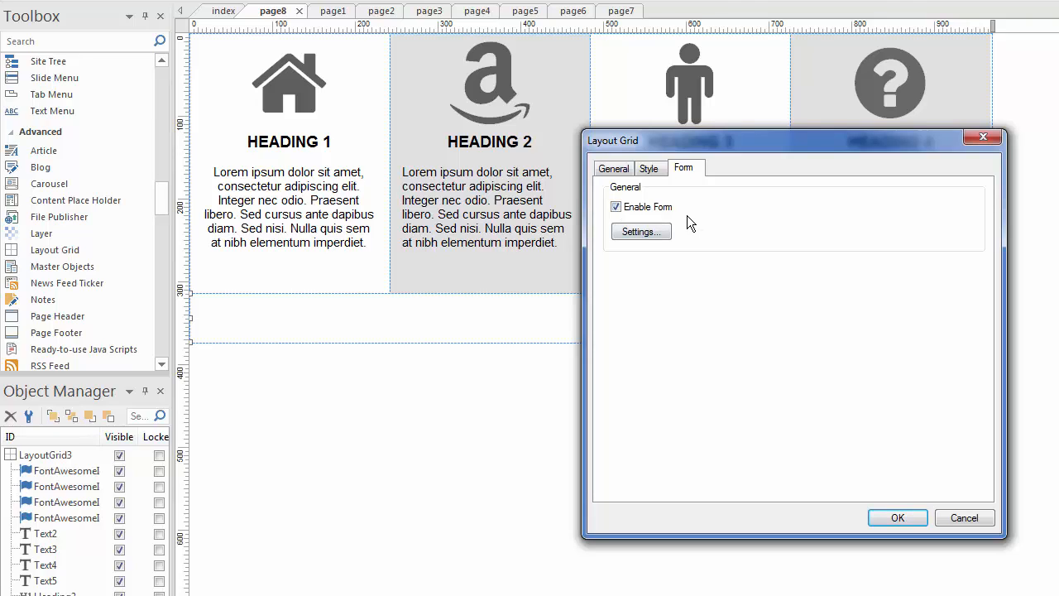
left_click(617, 207)
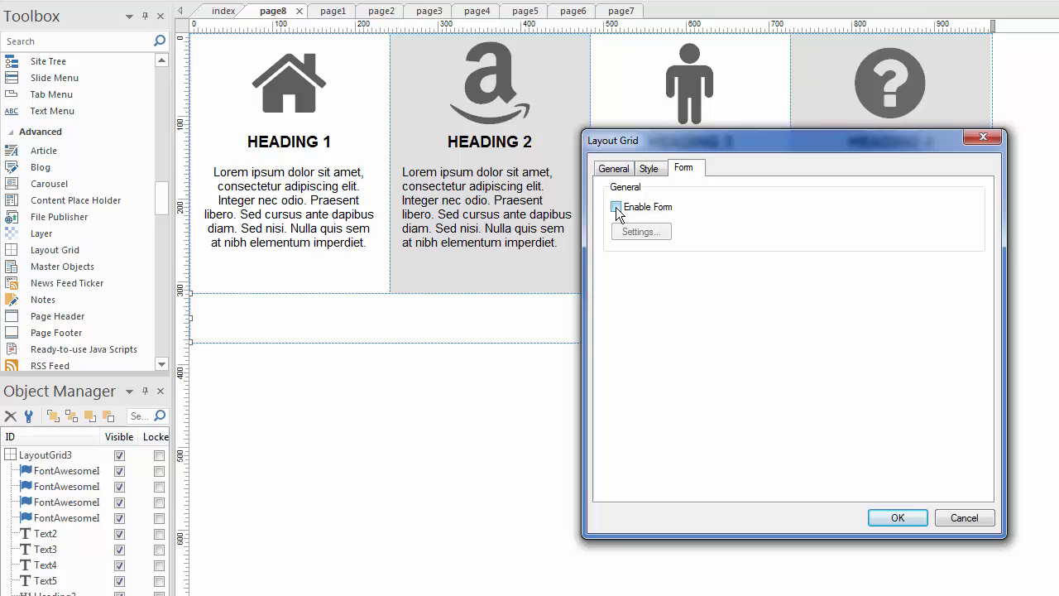
left_click(650, 168)
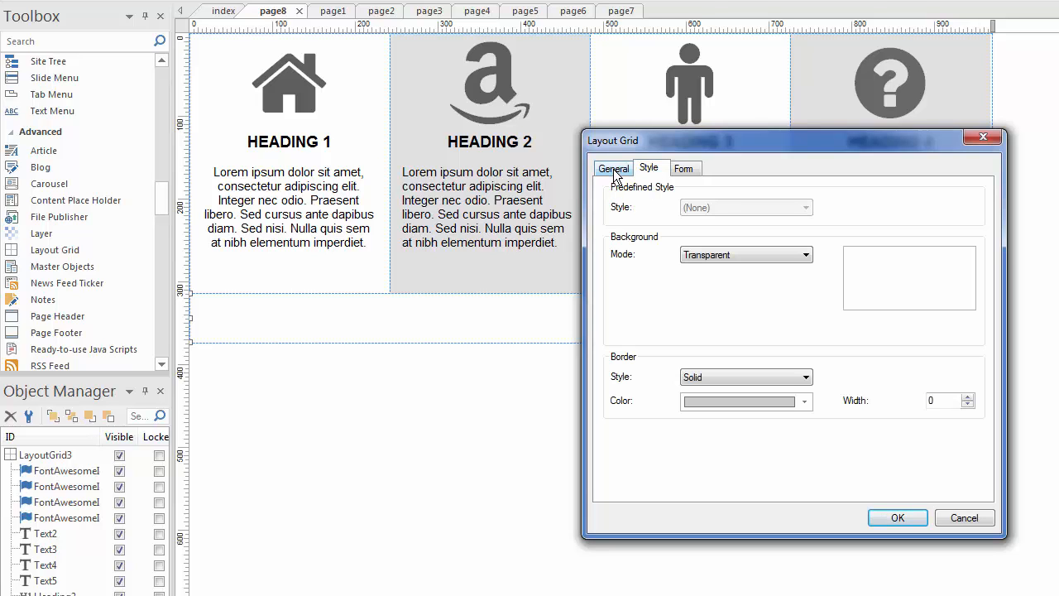
left_click(614, 171)
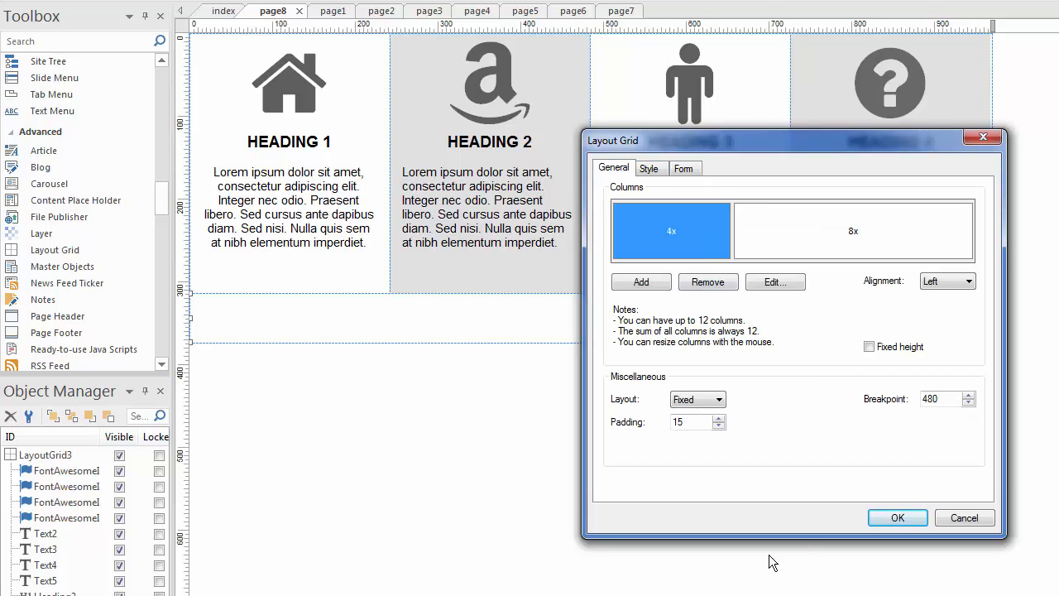
Close the new grid's properties and delete the empty layout grid below the four-column grid.
left_click(898, 517)
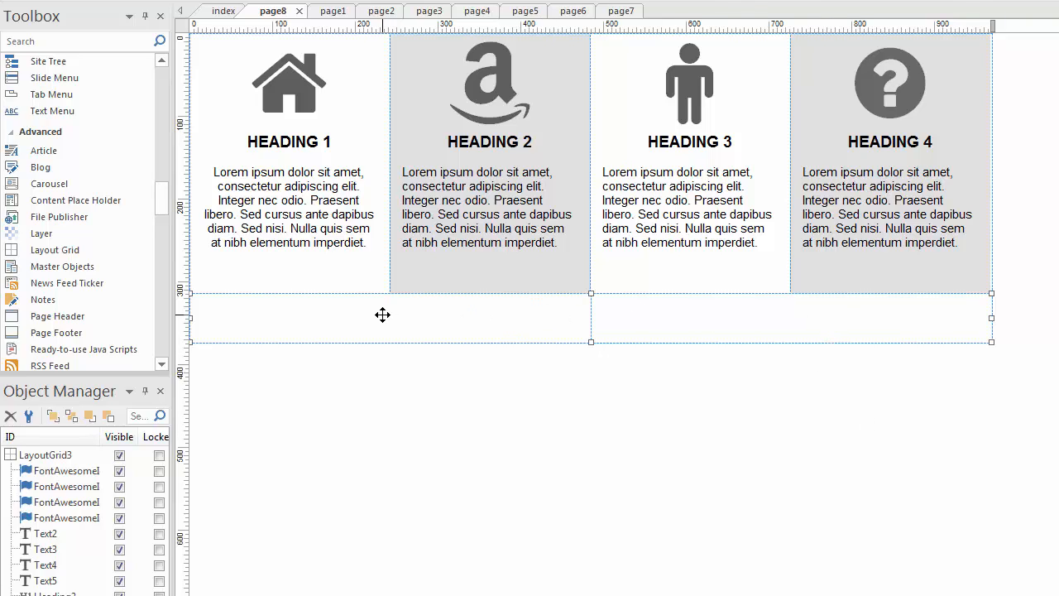
key("Delete")
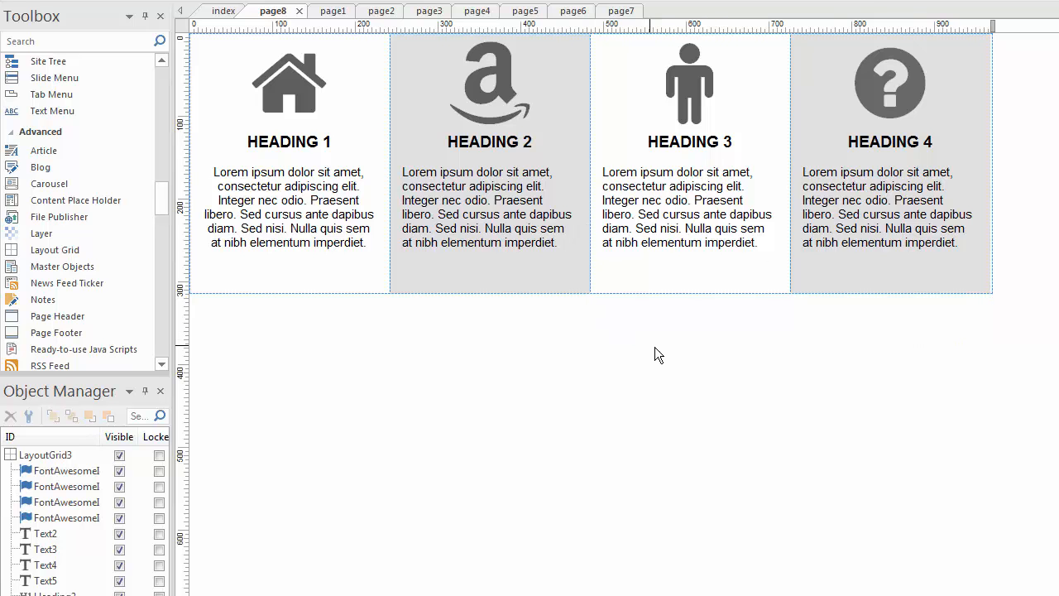
Check the four-column grid's layout properties and preview page8 in a resized browser window.
double_click(725, 291)
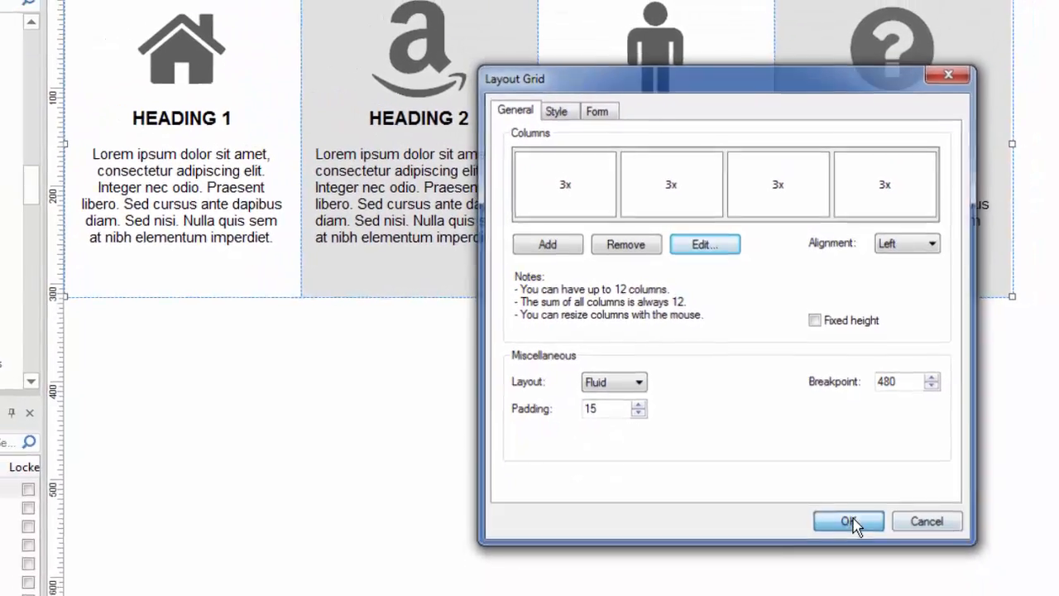
left_click(844, 558)
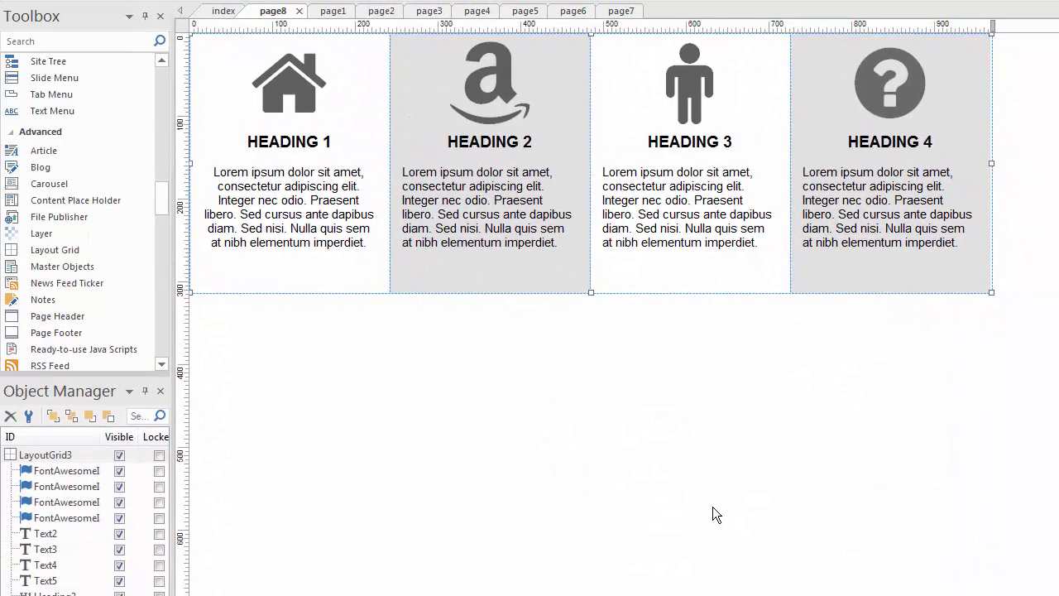
key("F5")
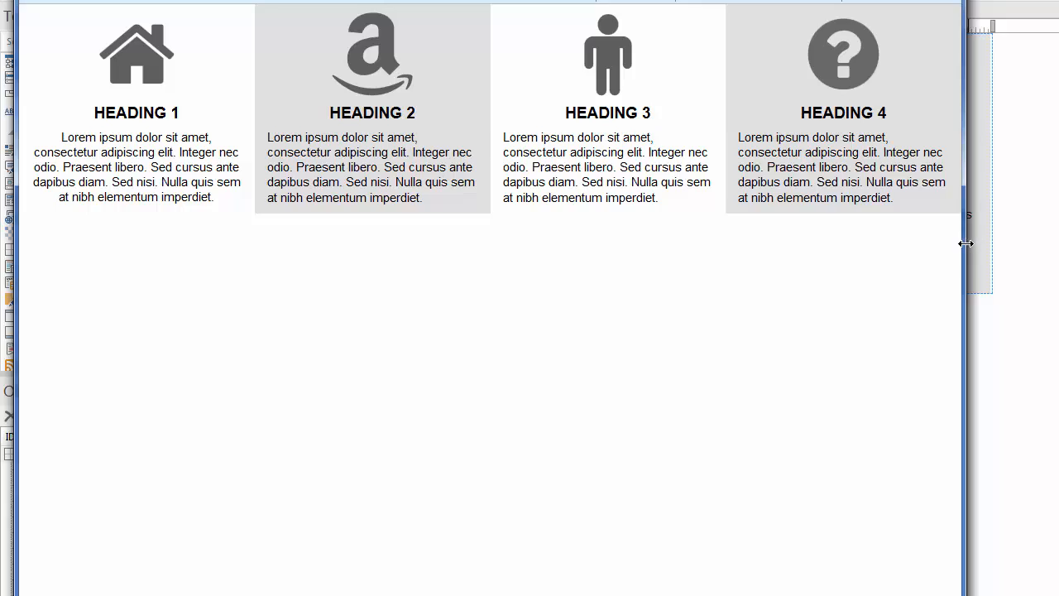
left_click_drag(965, 243, 975, 132)
left_click(1031, 13)
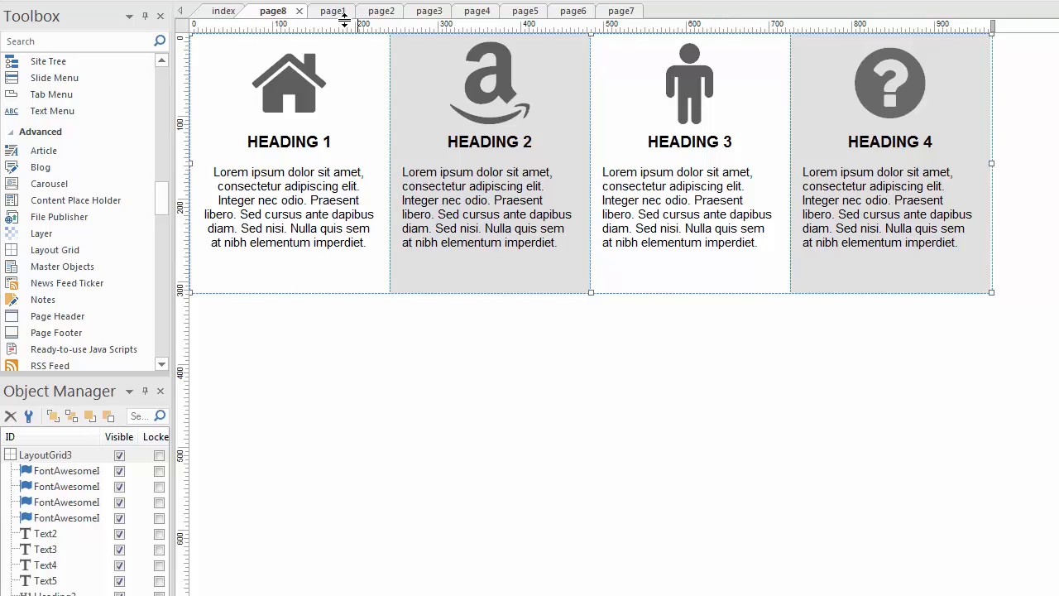
Open page1 and check the page header's mode, alignment and stack level in its properties.
left_click(219, 10)
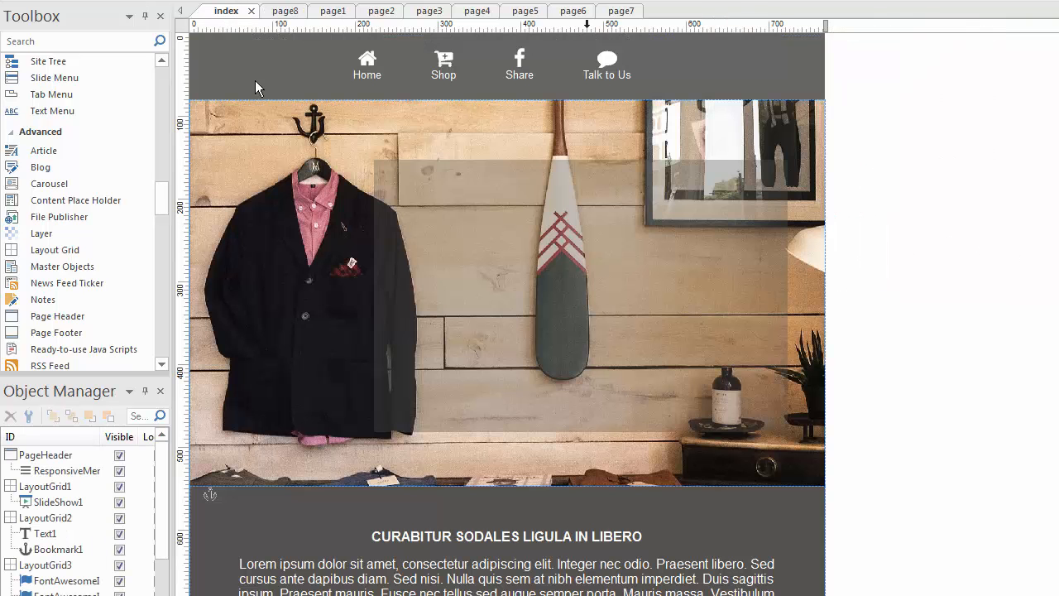
left_click(337, 12)
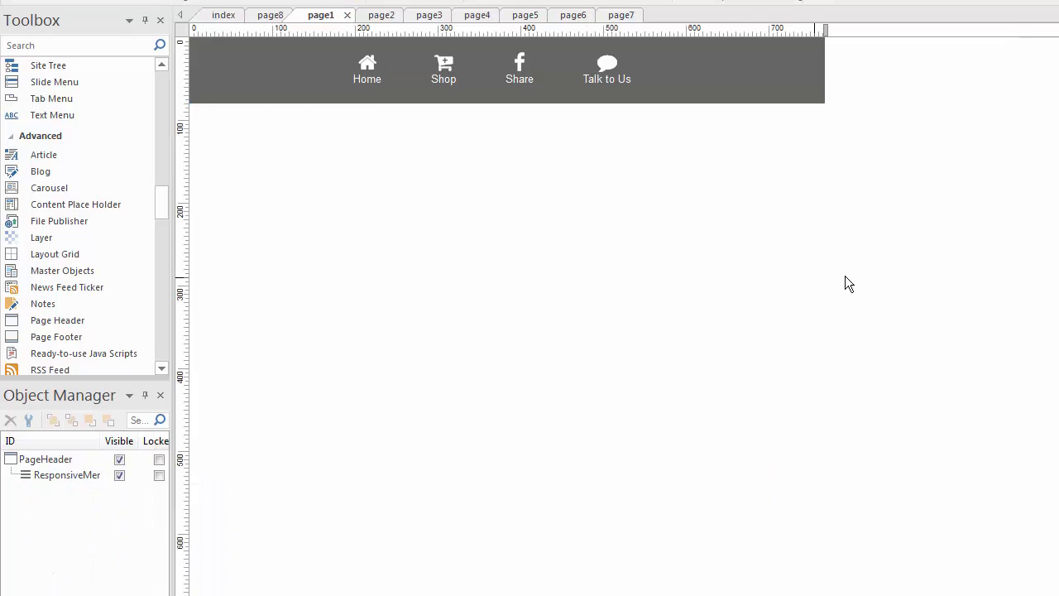
left_click(778, 75)
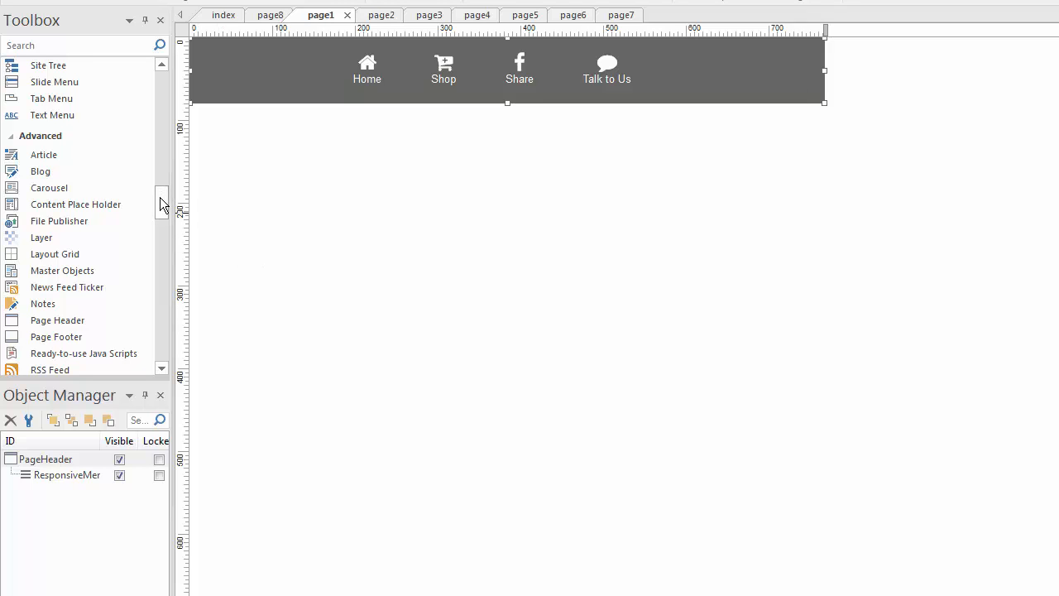
double_click(799, 71)
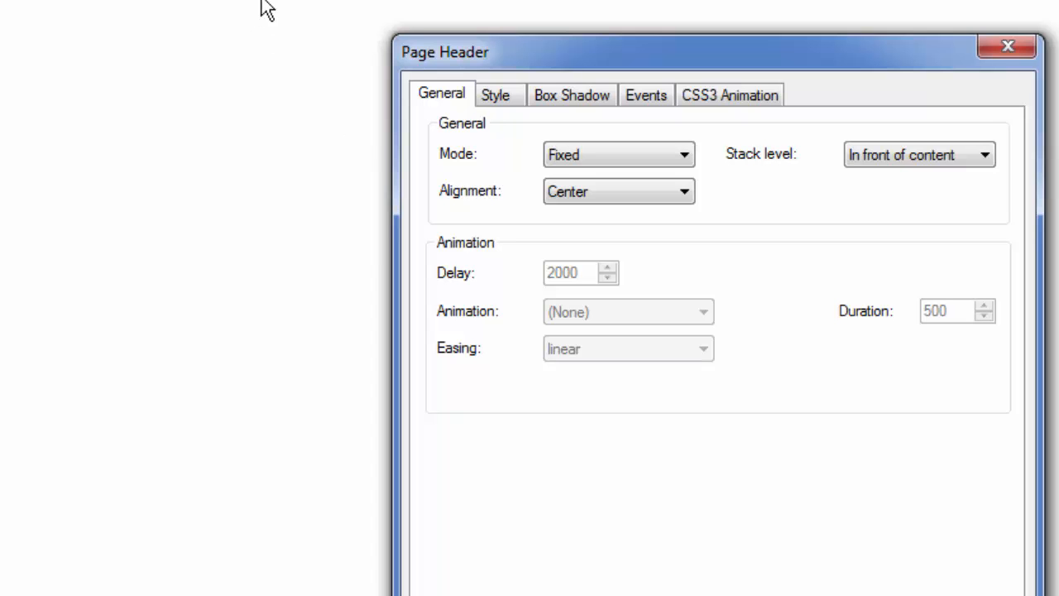
left_click(893, 595)
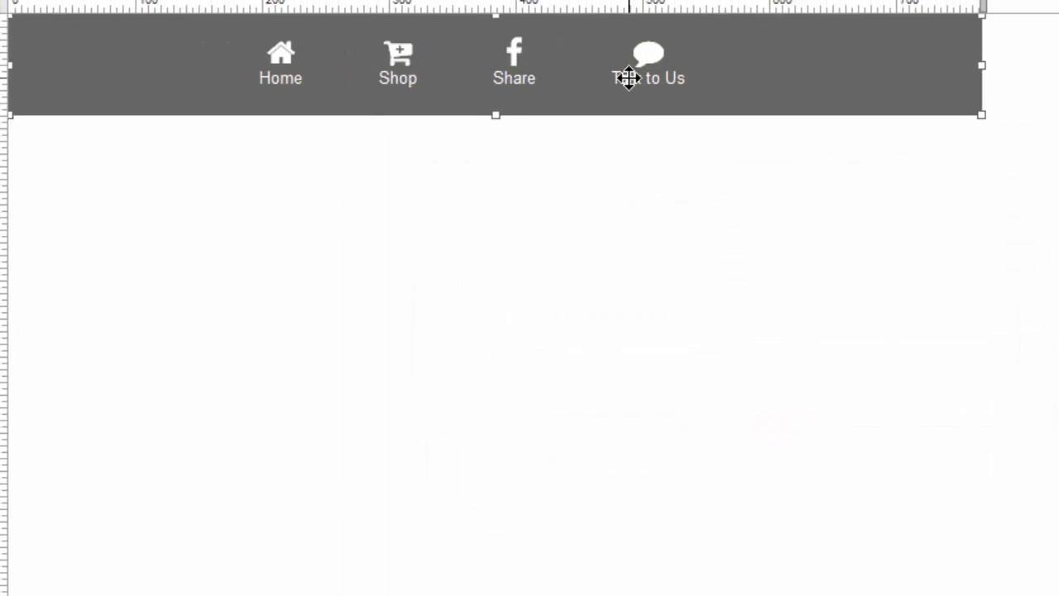
Move the responsive menu about 20 px left within page1's header and compare the header with the index page.
left_click(555, 26)
left_click_drag(572, 118, 546, 117)
double_click(899, 118)
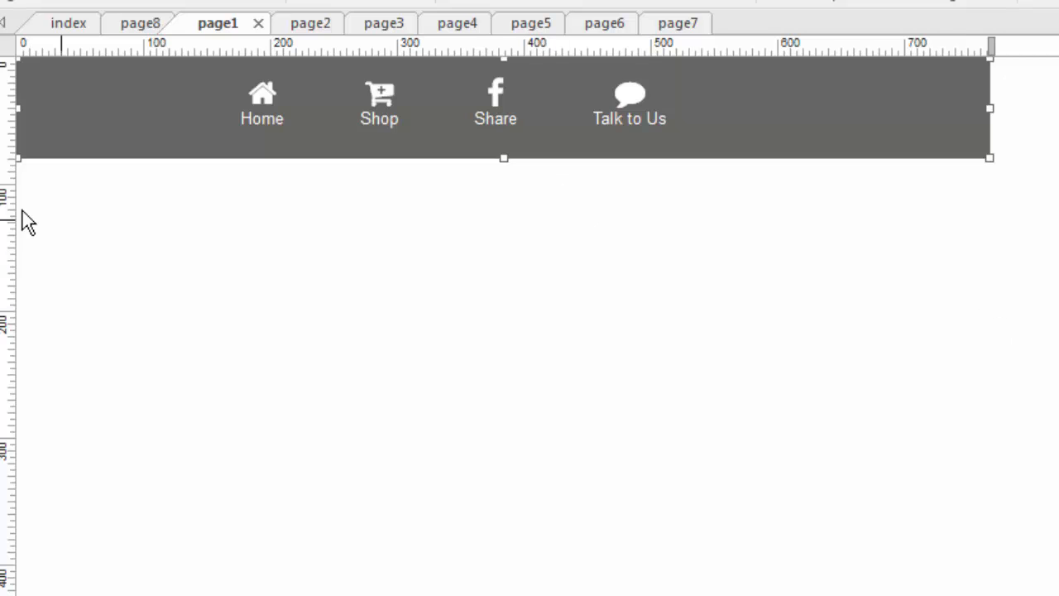
left_click(71, 25)
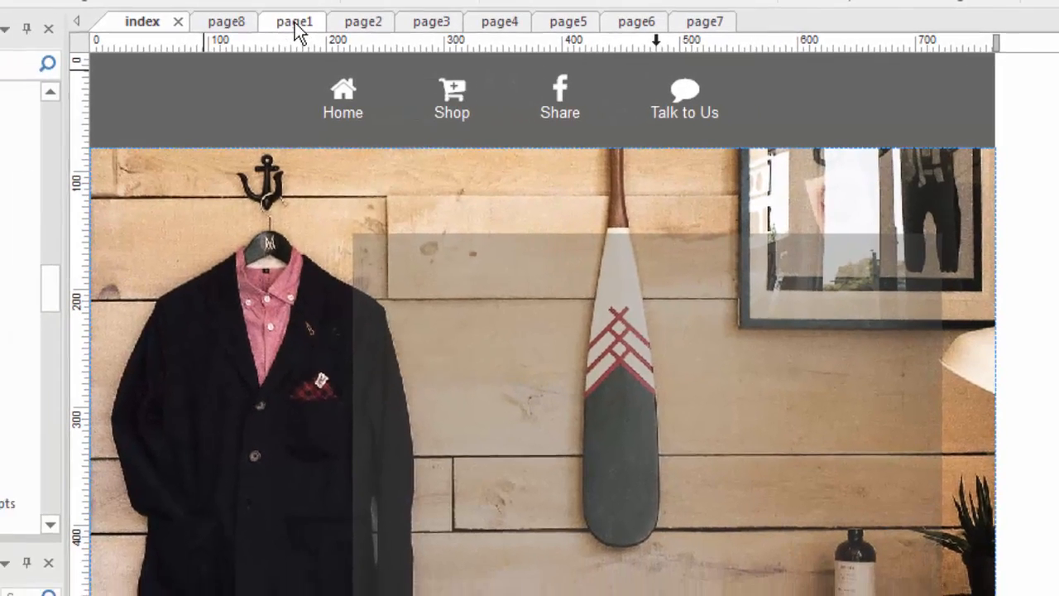
left_click(258, 23)
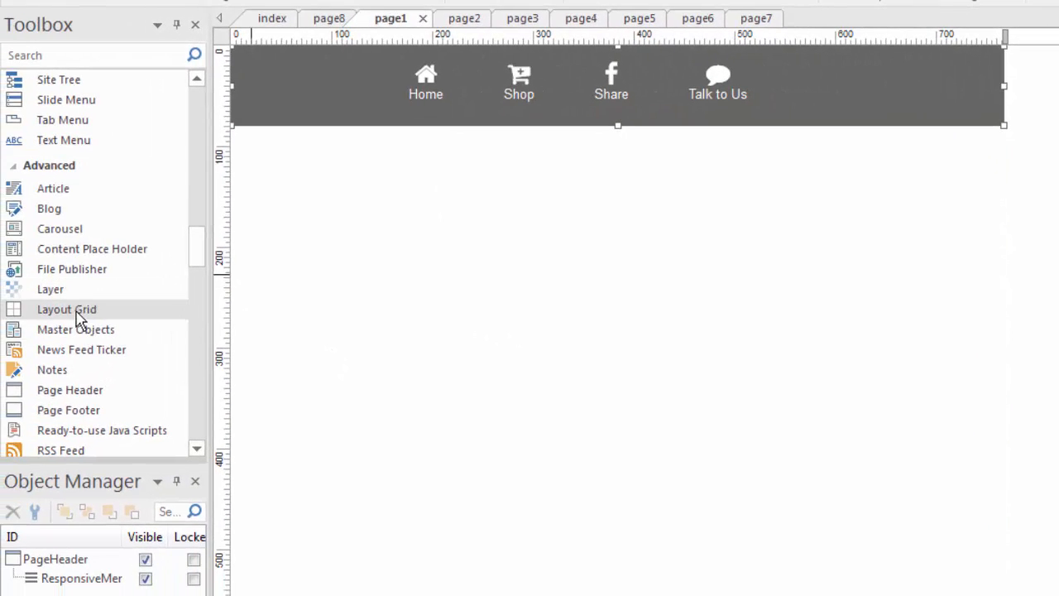
Open page2 and inspect the layout grid below the header and the properties of the slide show it contains.
left_click(473, 22)
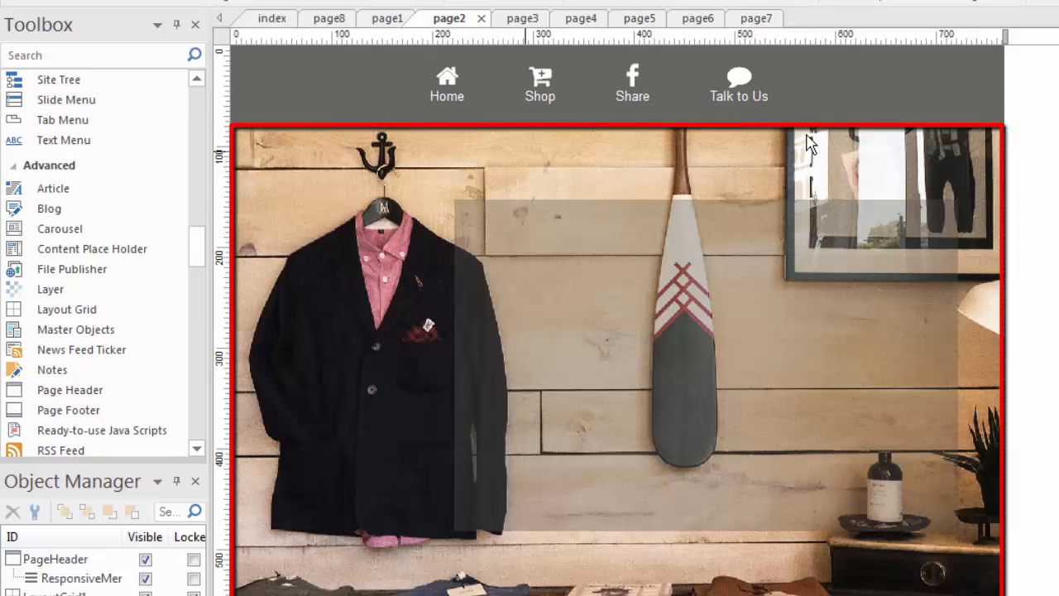
left_click(418, 276)
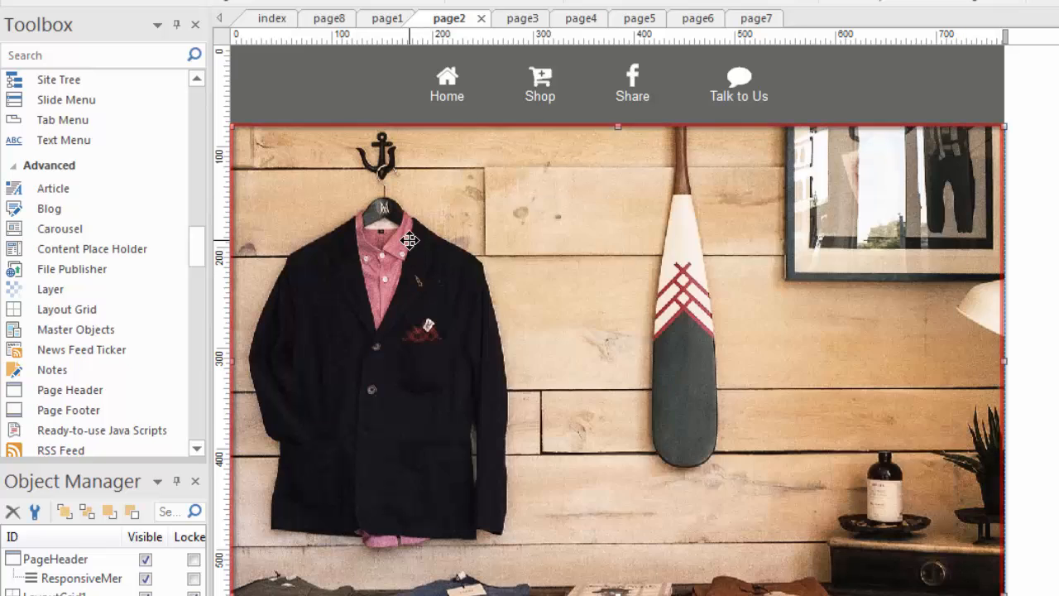
mouse_move(361, 236)
left_mouse_down()
mouse_move(477, 398)
mouse_move(485, 464)
mouse_move(431, 256)
mouse_move(364, 236)
left_mouse_up()
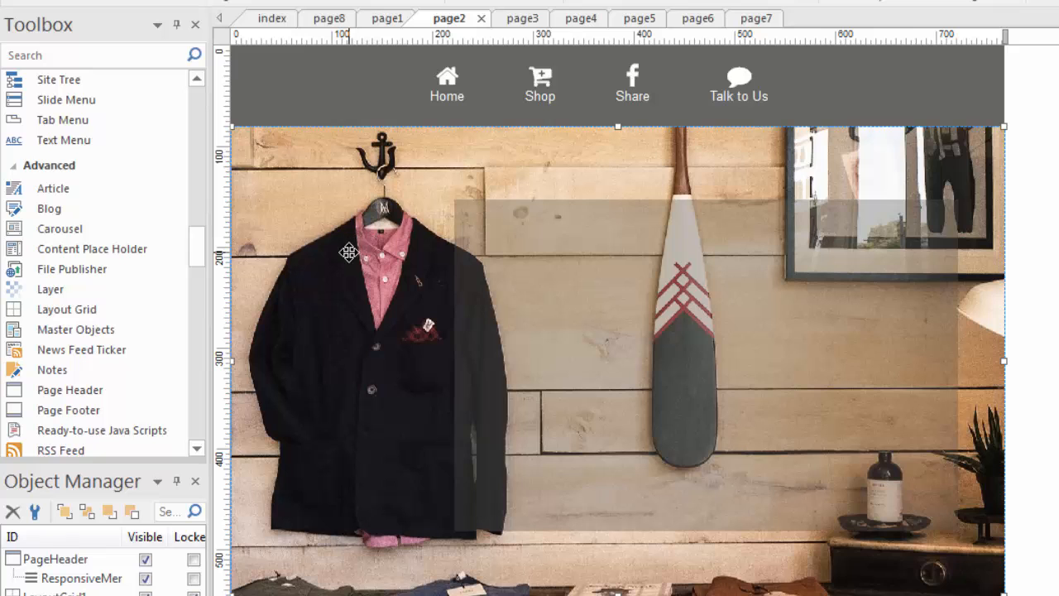
double_click(347, 248)
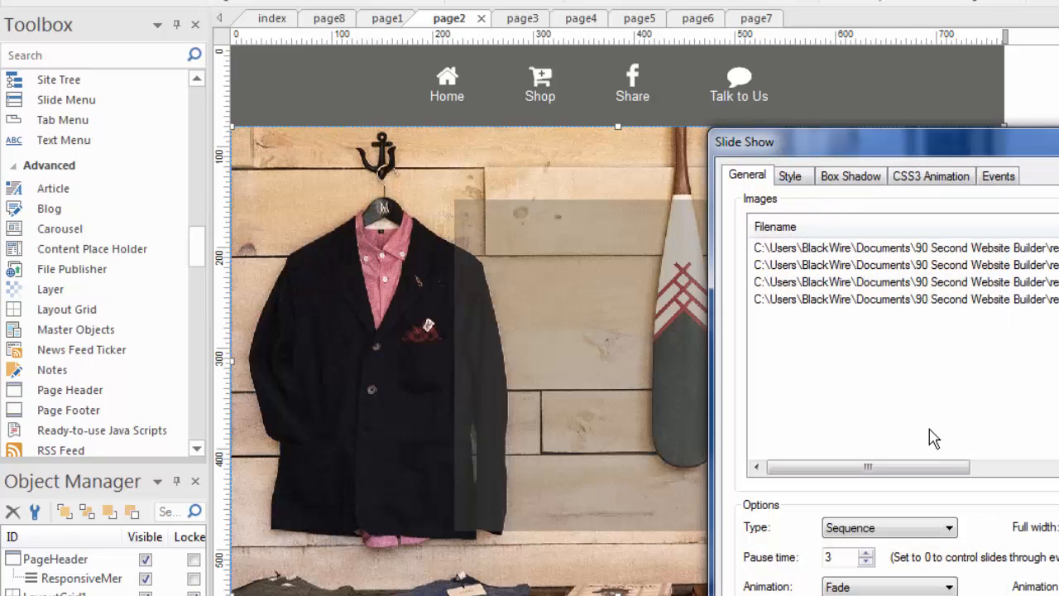
key("Escape")
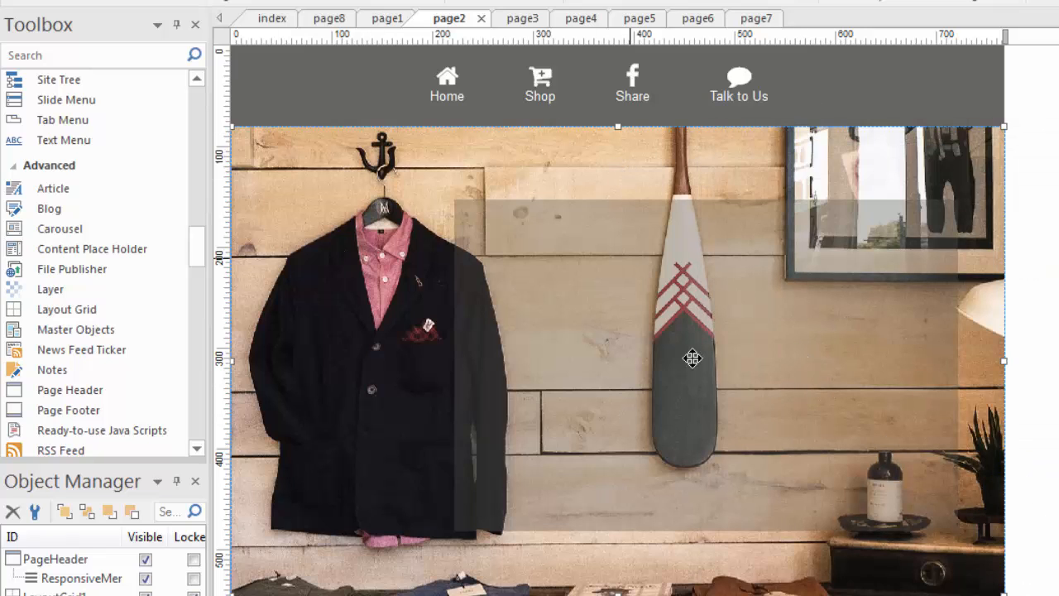
Move the semi-transparent layer over page2's slide show about 30 px left and slightly up.
left_click(705, 381)
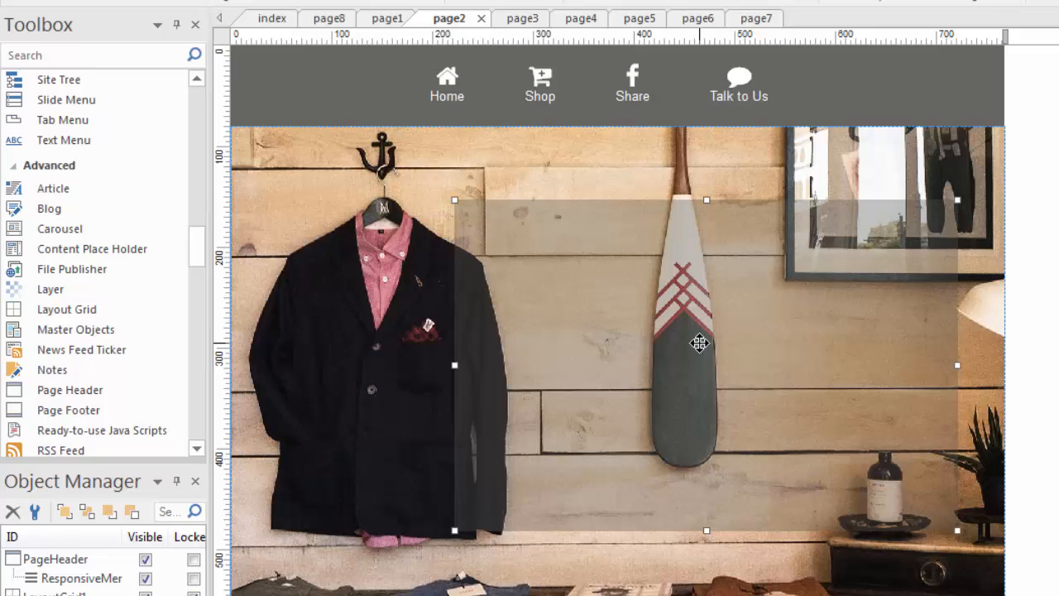
left_click_drag(702, 365, 691, 333)
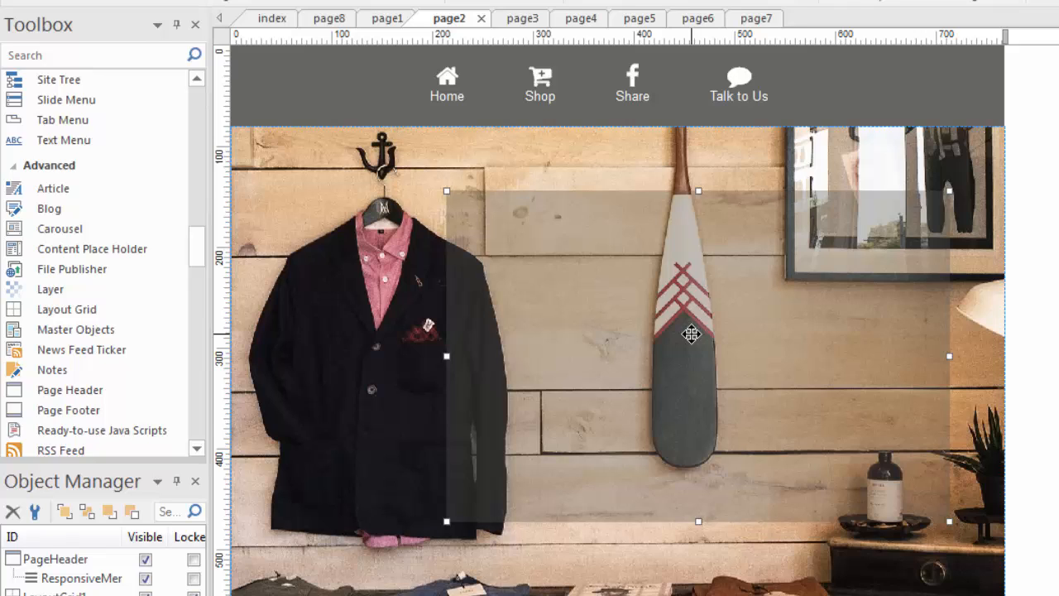
left_click_drag(691, 334, 666, 324)
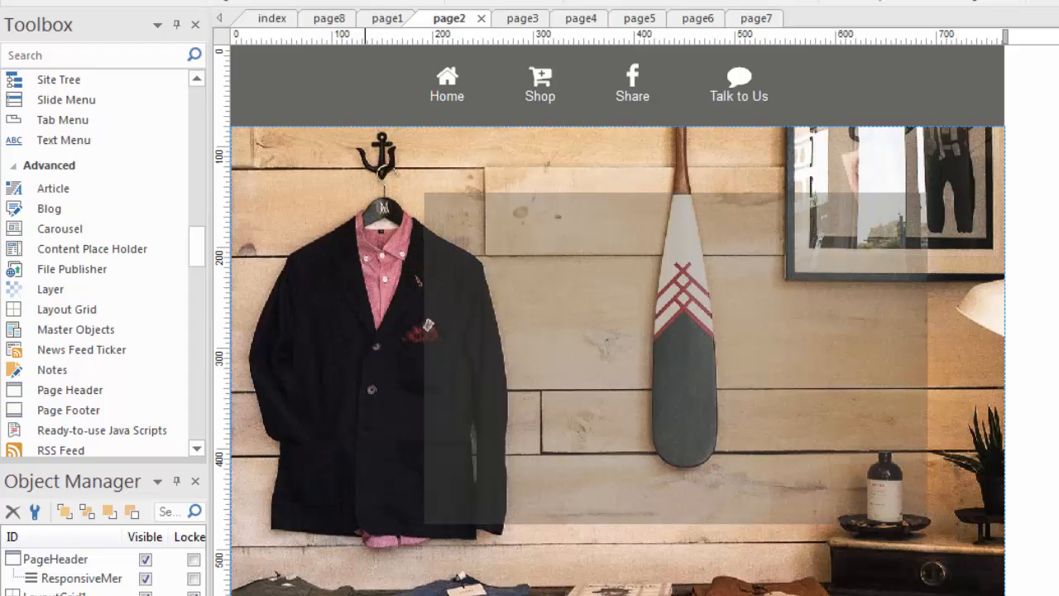
Add a two-column layout grid directly below page2's slide show and check its column settings.
scroll(219, 357, "down", 5)
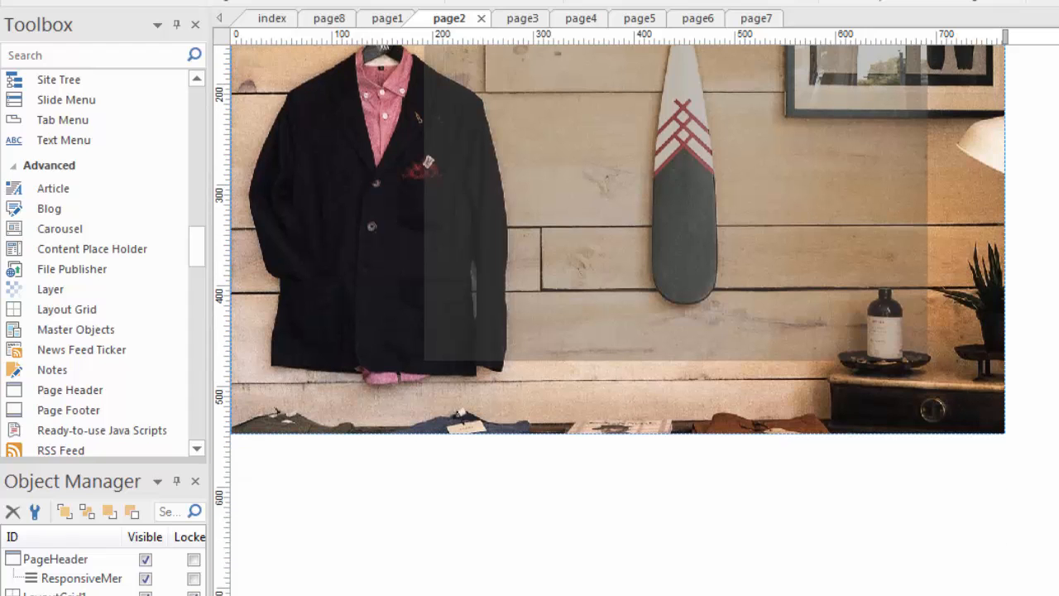
left_click(49, 311)
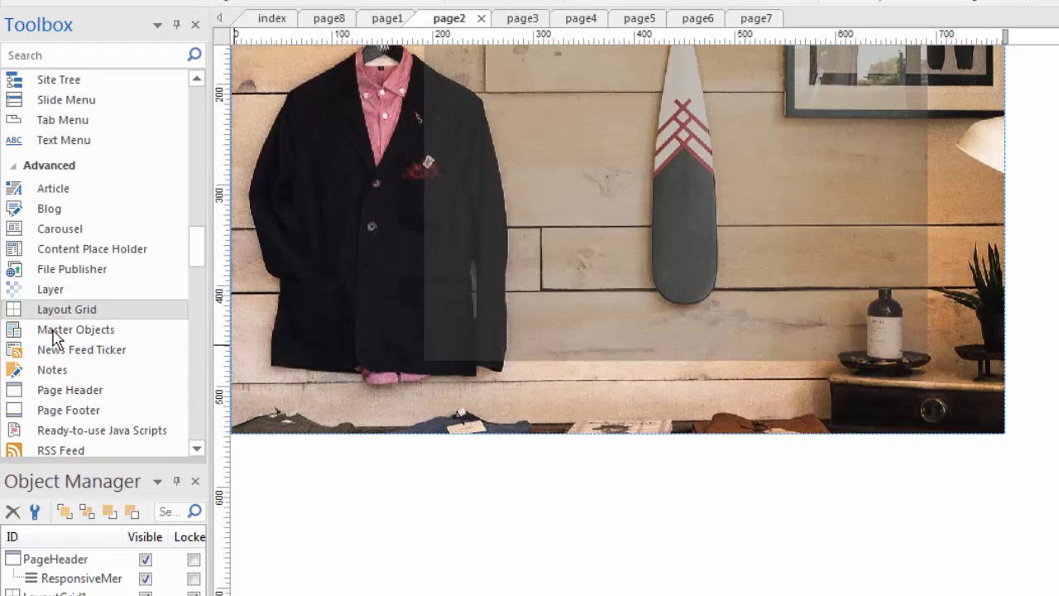
left_click(302, 485)
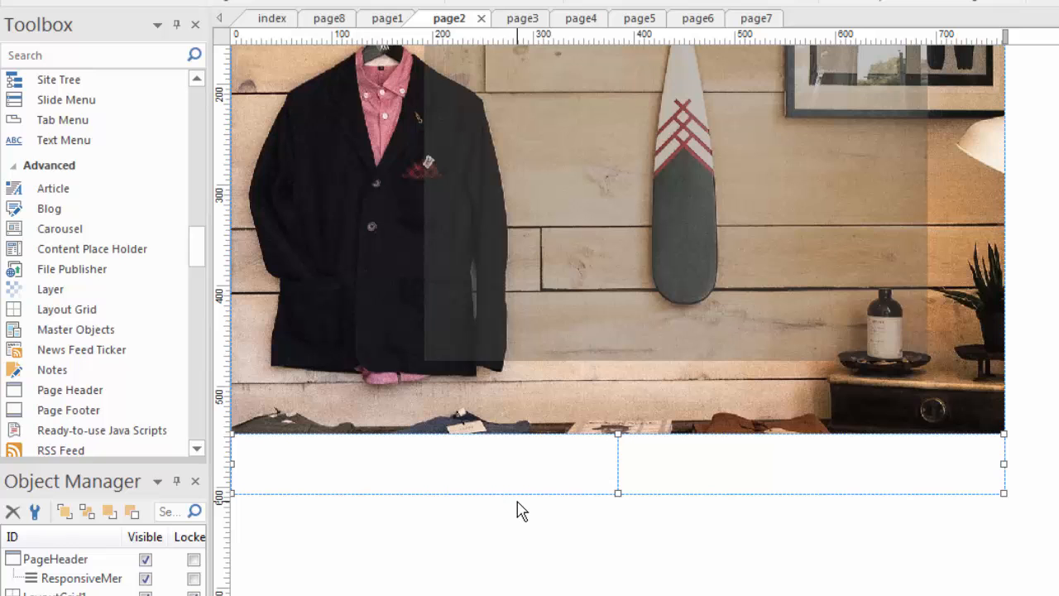
double_click(546, 470)
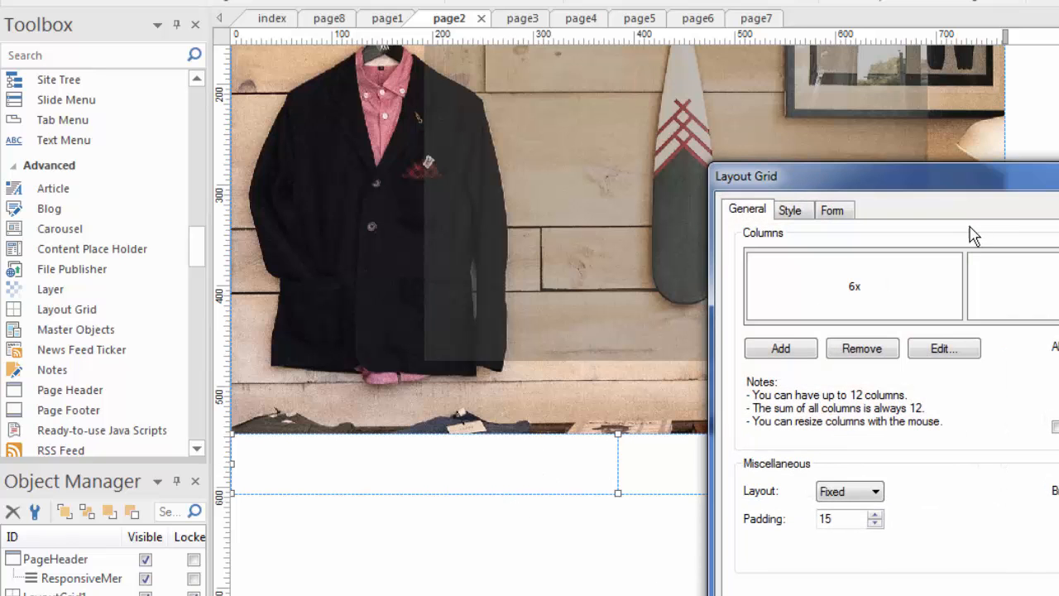
left_click(992, 595)
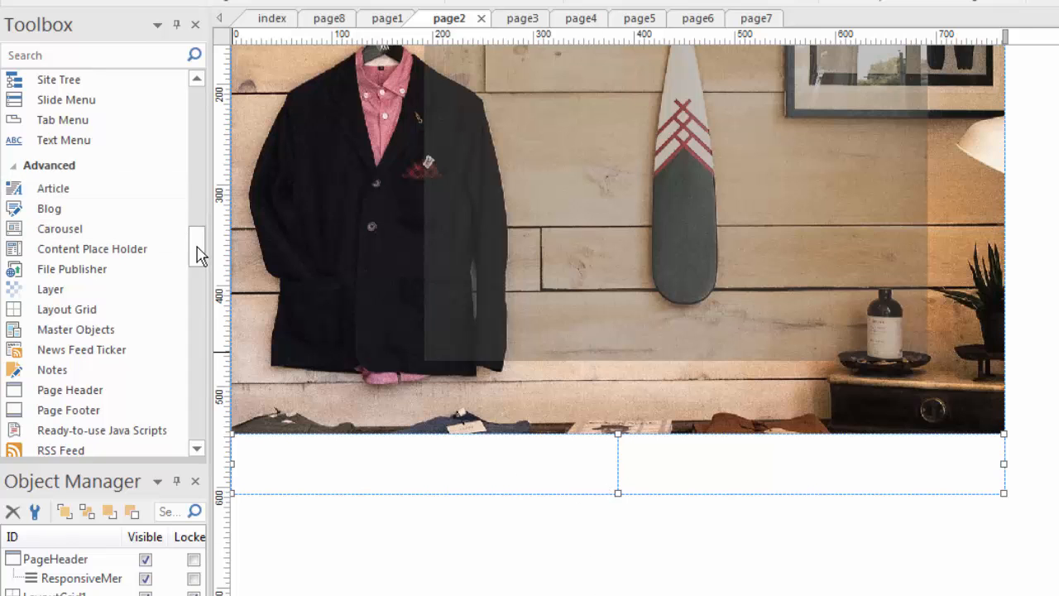
Add a text object and place it in the first column of the new layout grid.
left_click_drag(198, 255, 189, 154)
scroll(190, 130, "up", 1)
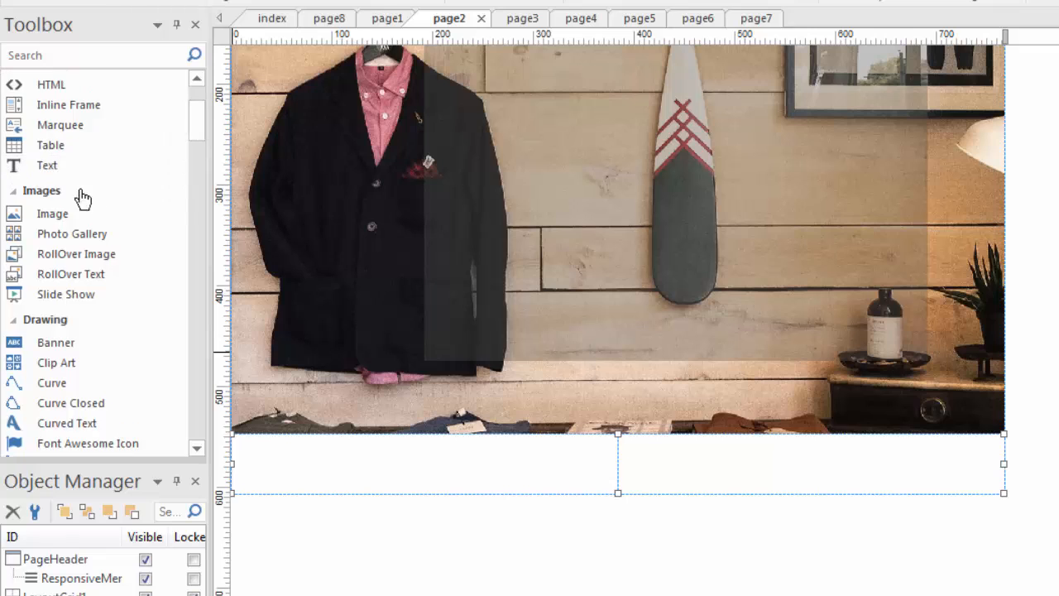
left_click(47, 165)
left_click(430, 575)
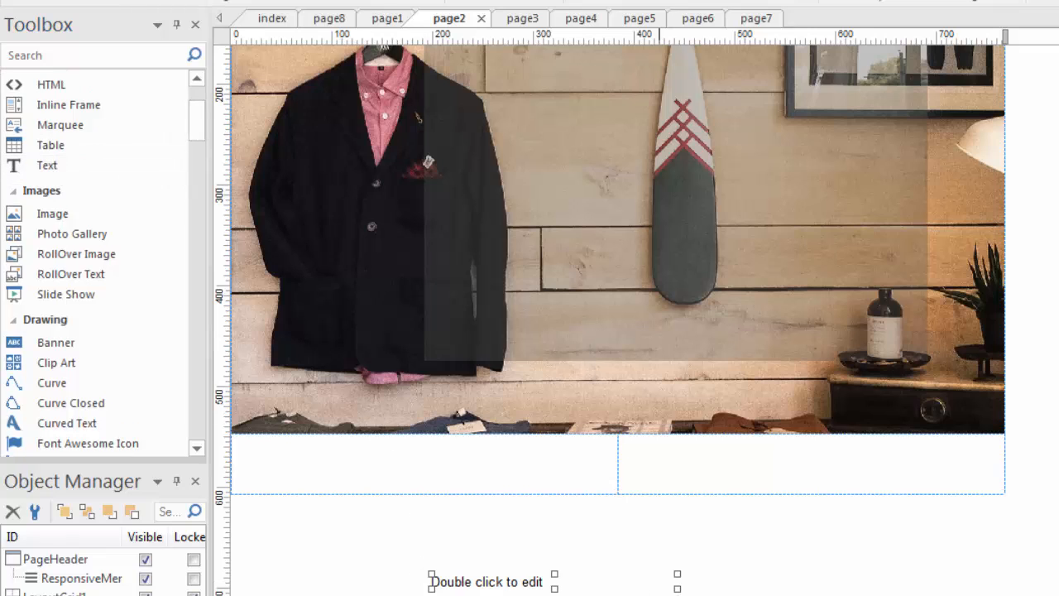
left_click_drag(496, 576, 385, 475)
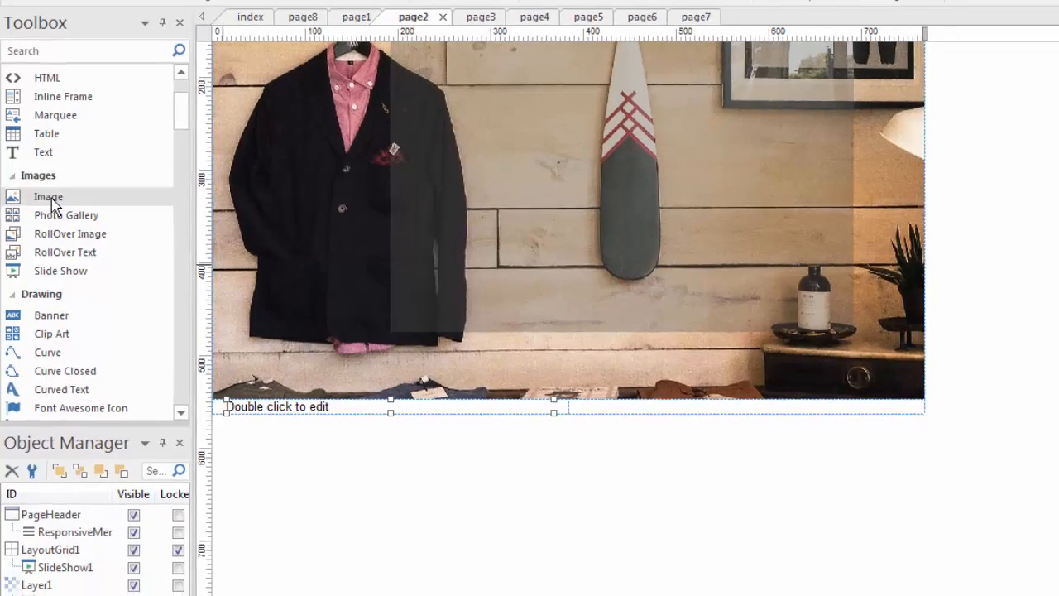
Insert the server image from the cloud90 folder and place it in the new grid's second column.
left_click(52, 198)
left_click_drag(360, 474, 622, 576)
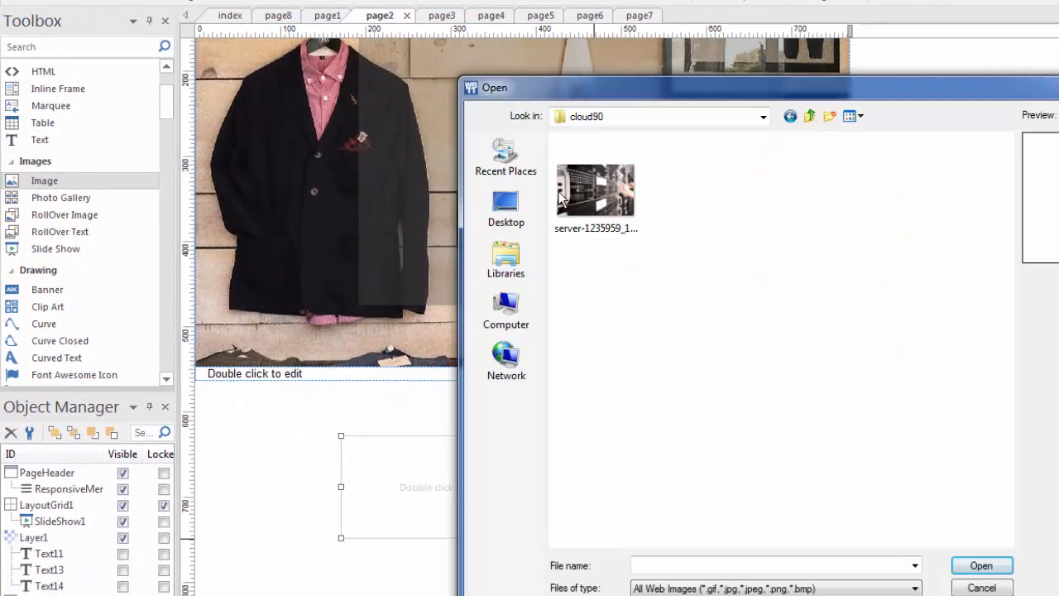
left_click(560, 197)
left_click(976, 565)
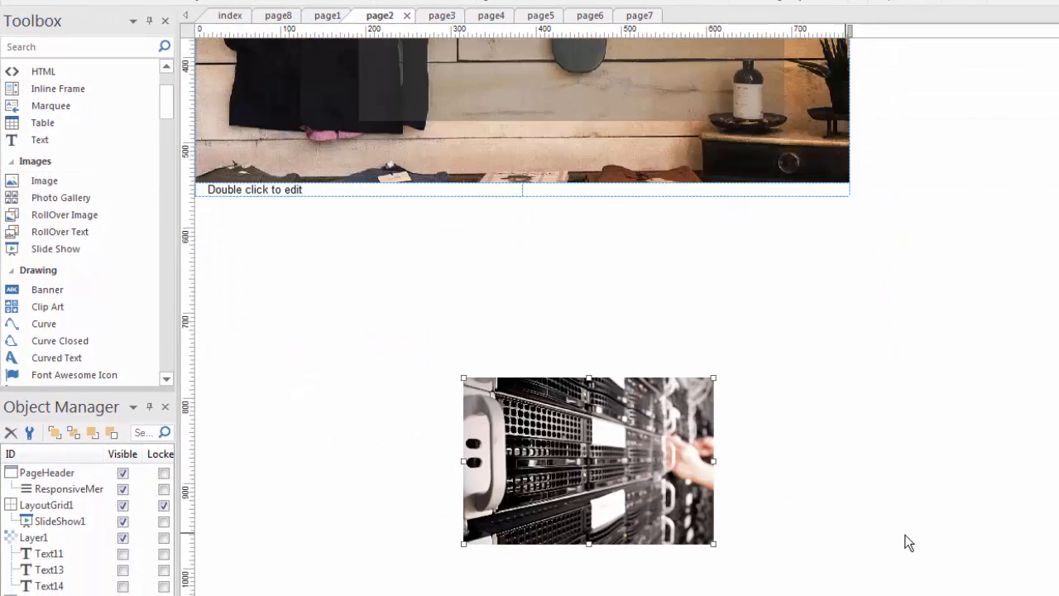
scroll(908, 542, "up", 4)
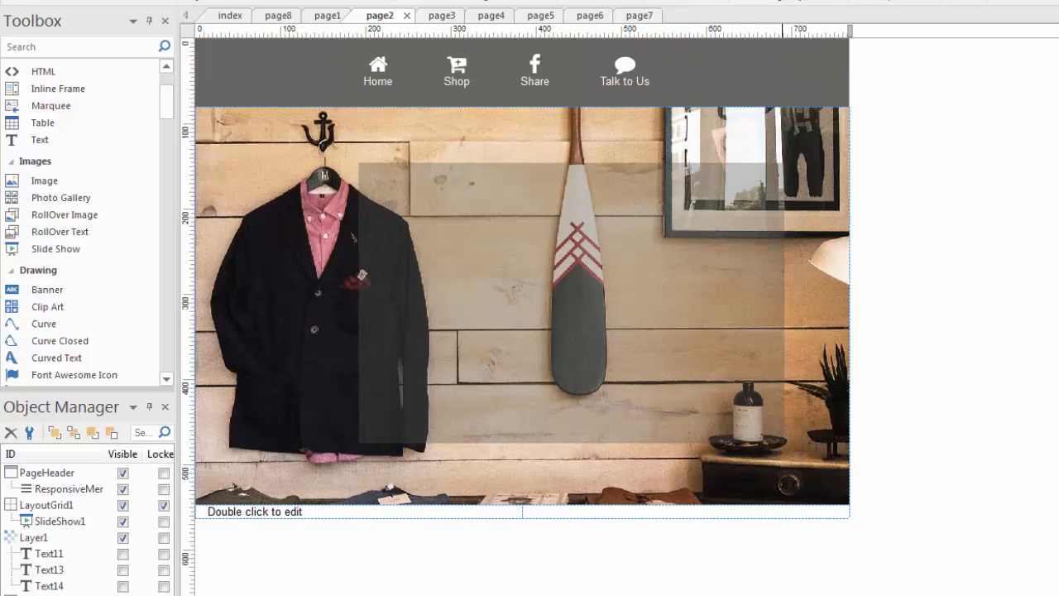
mouse_move(704, 594)
left_mouse_down()
mouse_move(666, 583)
mouse_move(670, 532)
mouse_move(773, 518)
mouse_move(775, 559)
mouse_move(761, 506)
mouse_move(682, 558)
left_mouse_up()
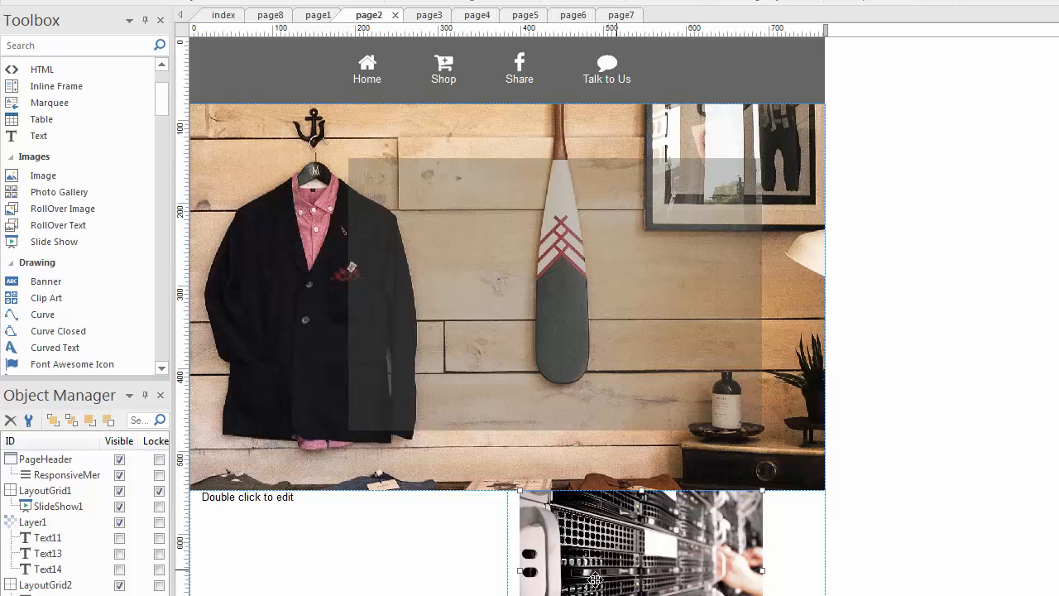
Swap the text and image between the new grid's columns and delete the grid with its contents.
left_click(256, 501)
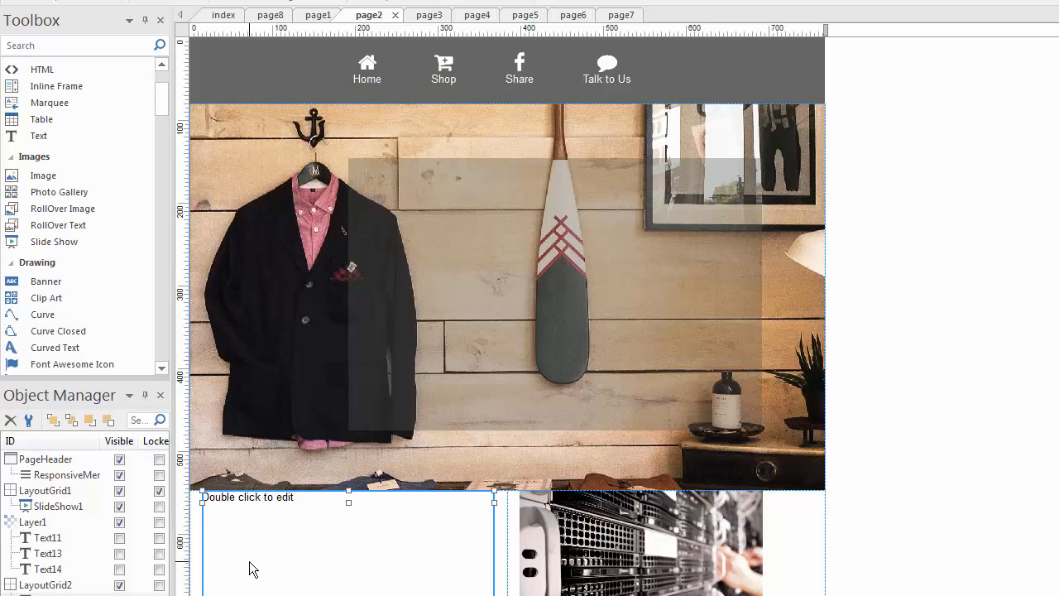
left_click(628, 567)
left_click_drag(627, 566, 570, 521)
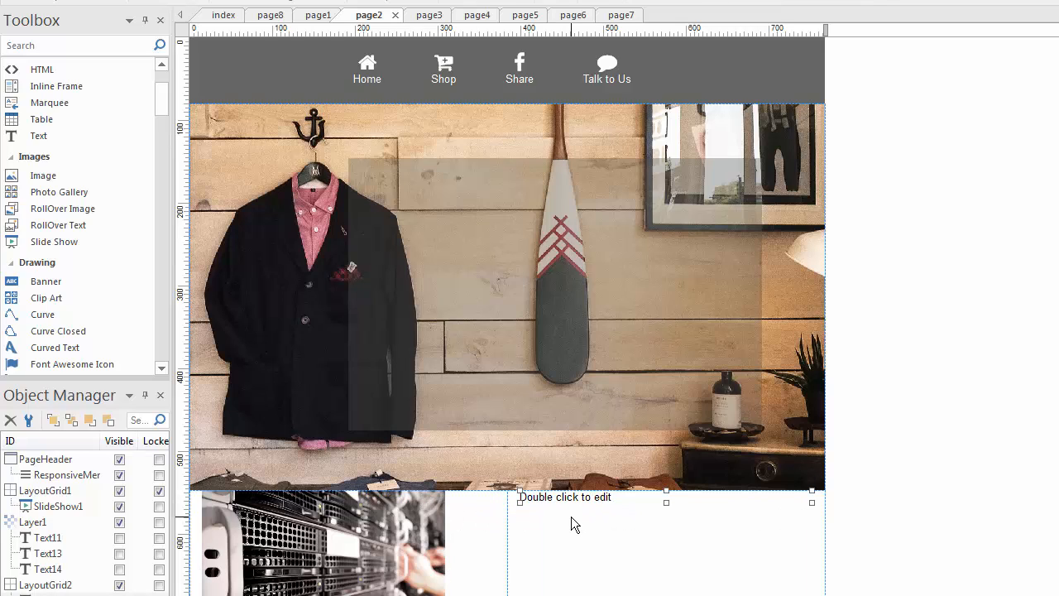
left_click(598, 575)
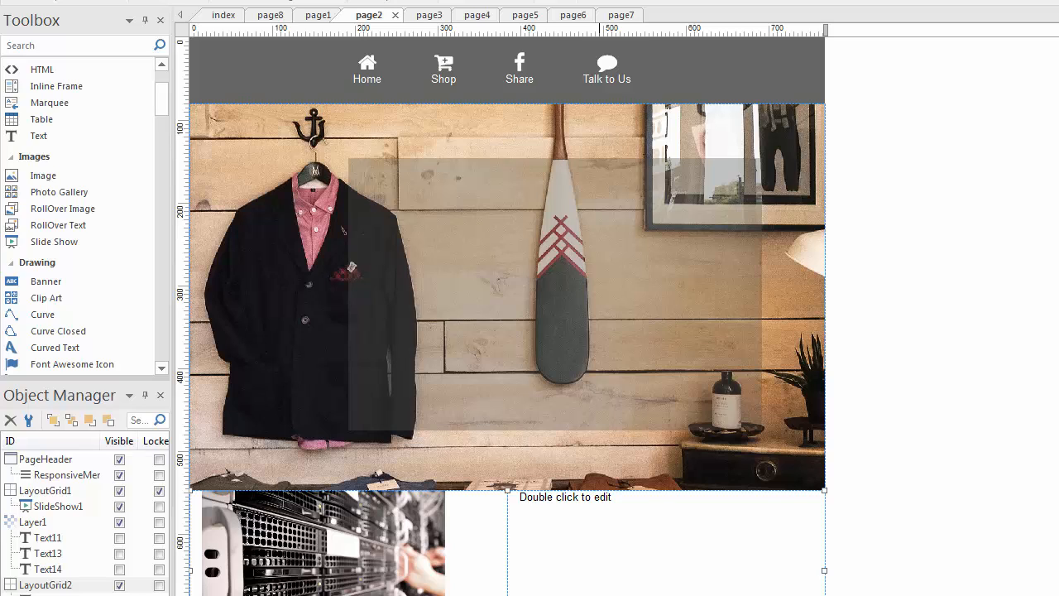
key("Delete")
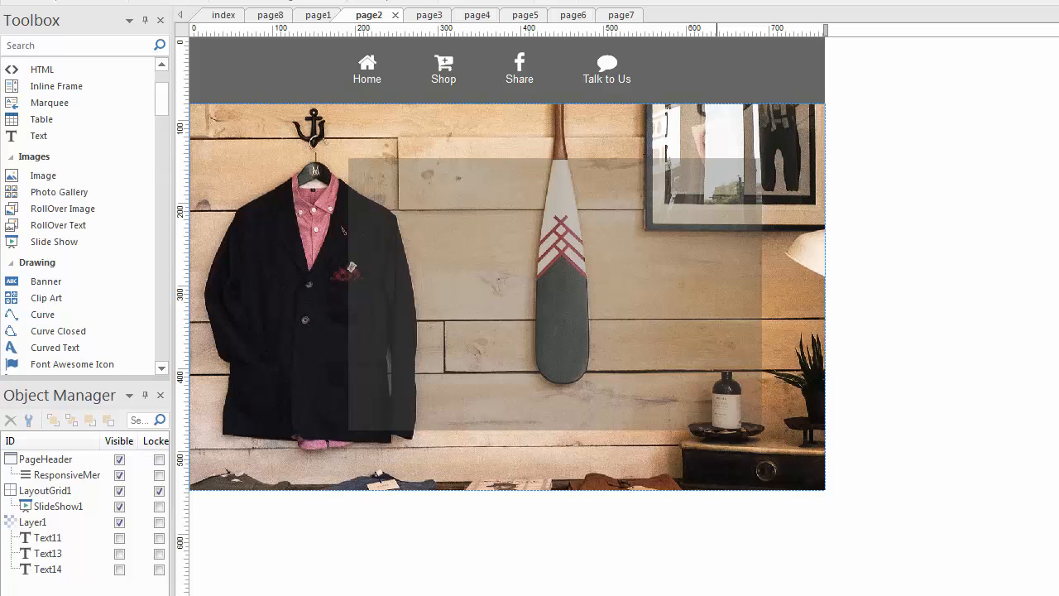
Open page3 and inspect the dark text grid's column and style settings and the text object inside it.
left_click(431, 17)
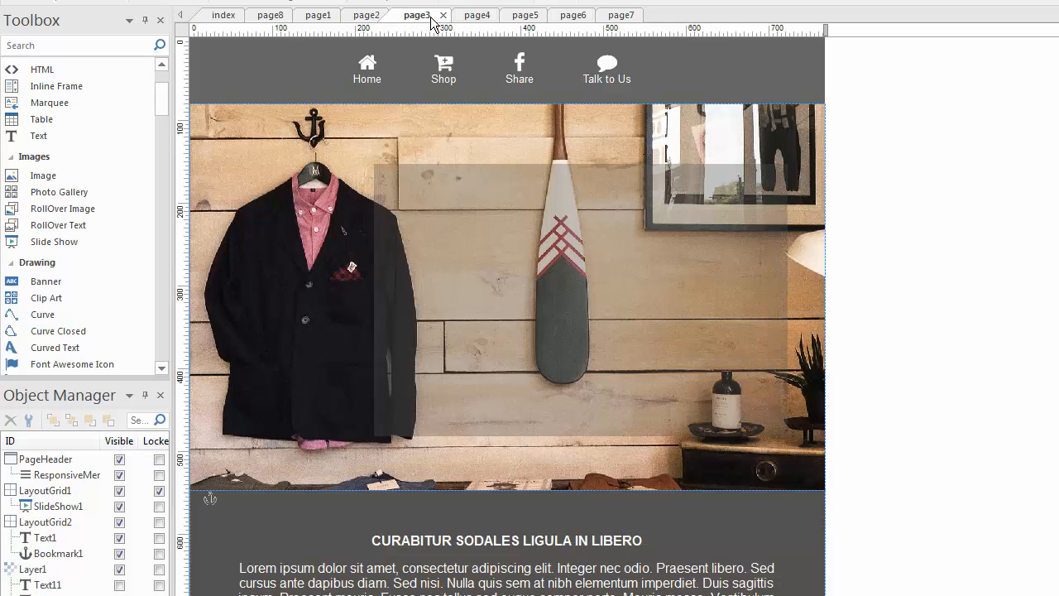
scroll(963, 357, "down", 3)
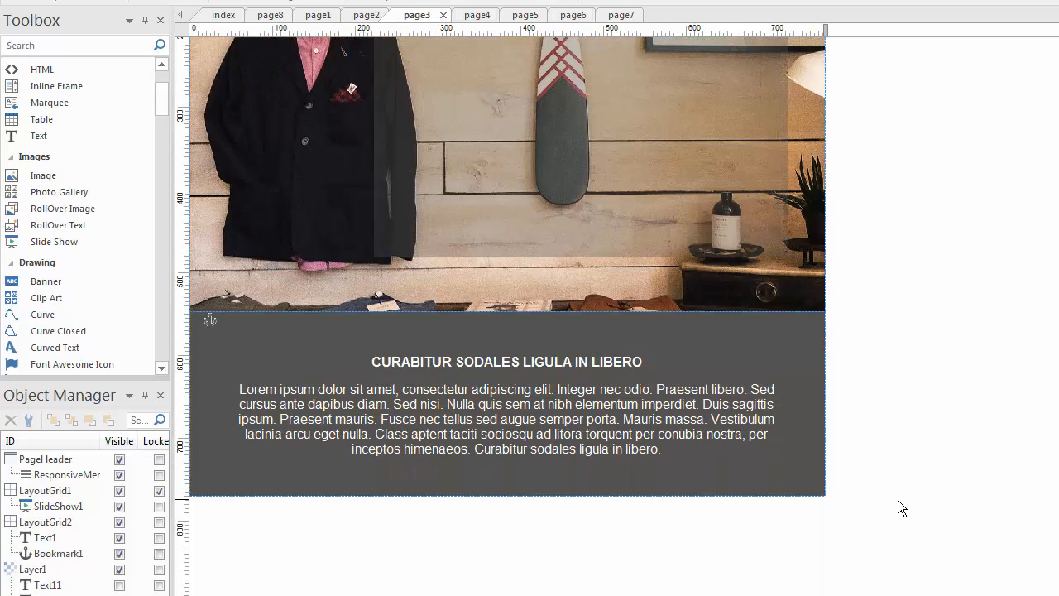
left_click(819, 365)
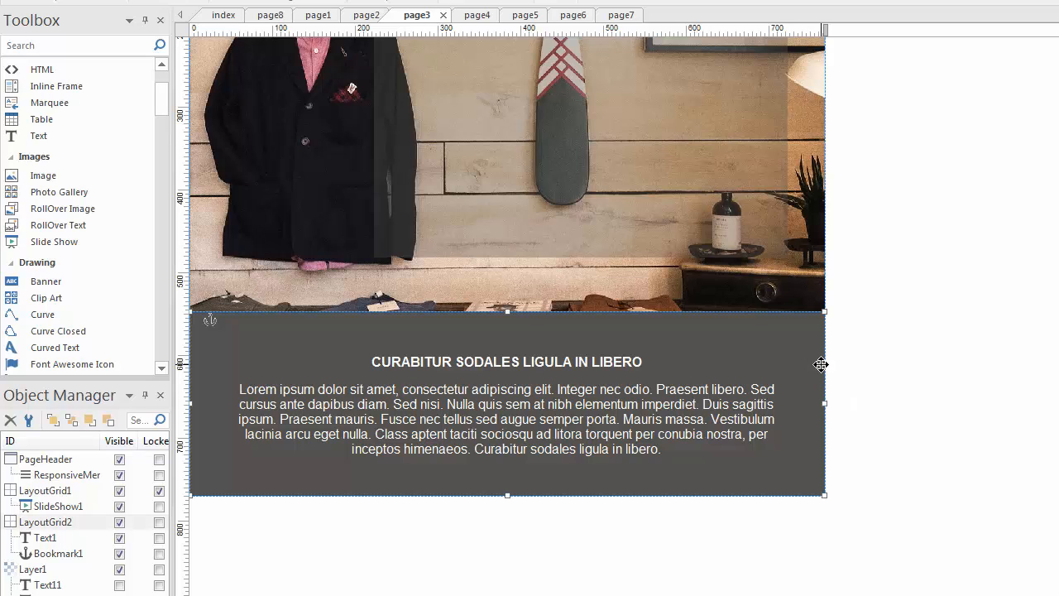
double_click(820, 364)
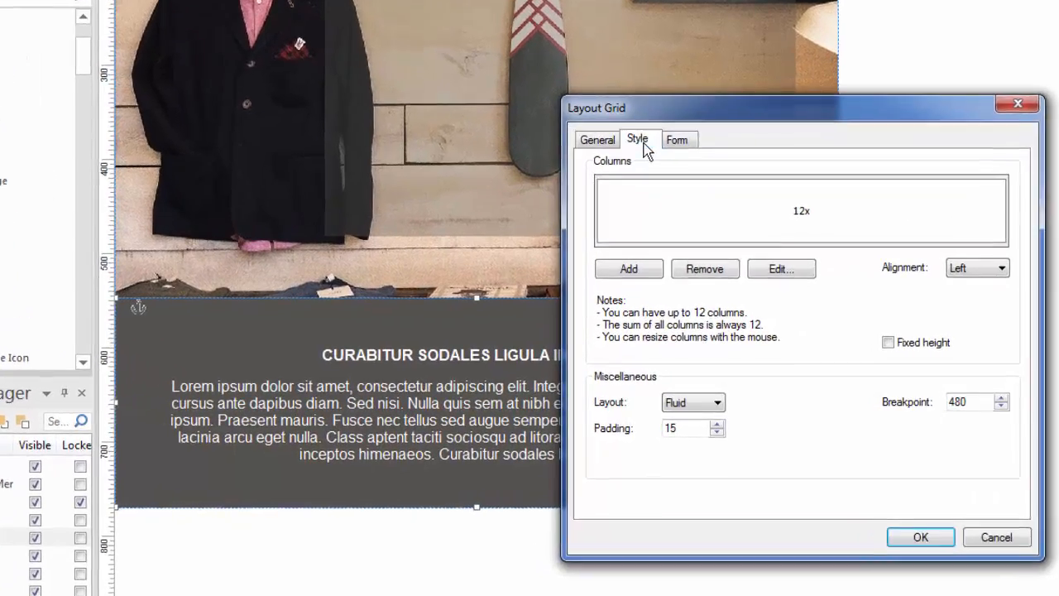
left_click(649, 172)
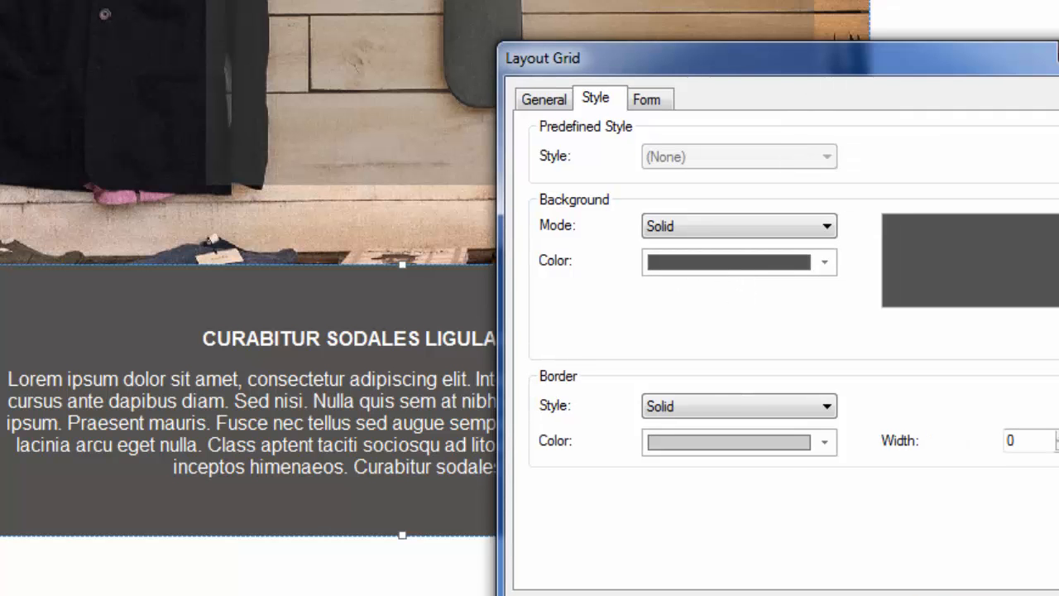
key("Return")
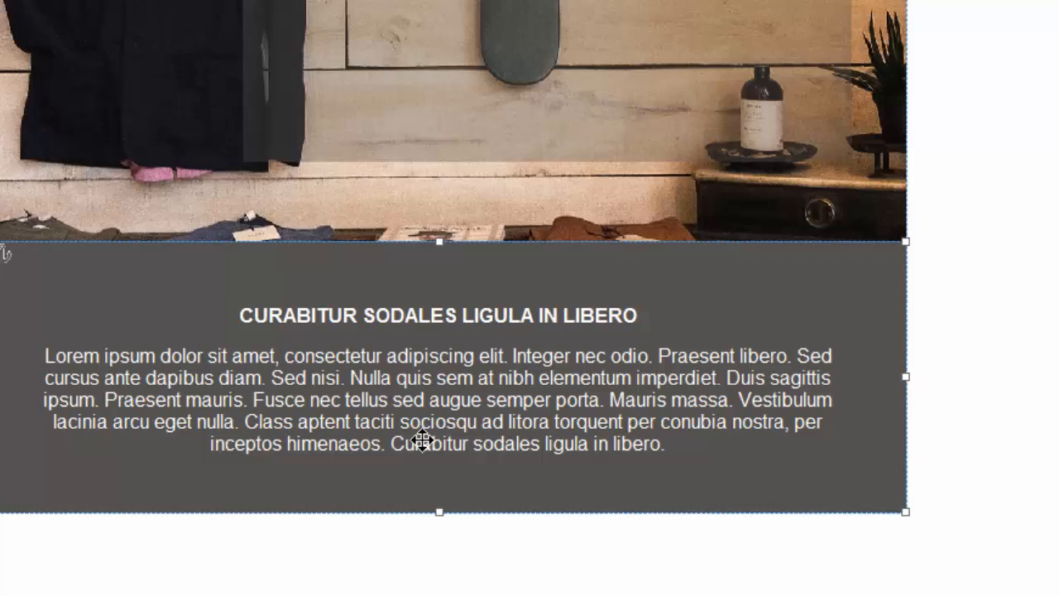
left_click(387, 457)
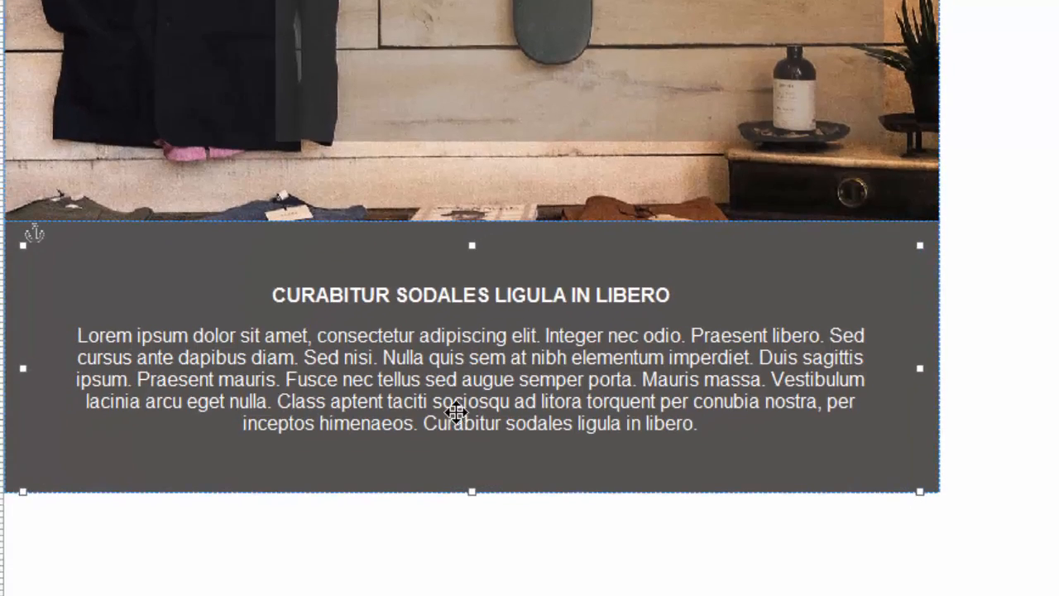
left_click_drag(456, 411, 548, 389)
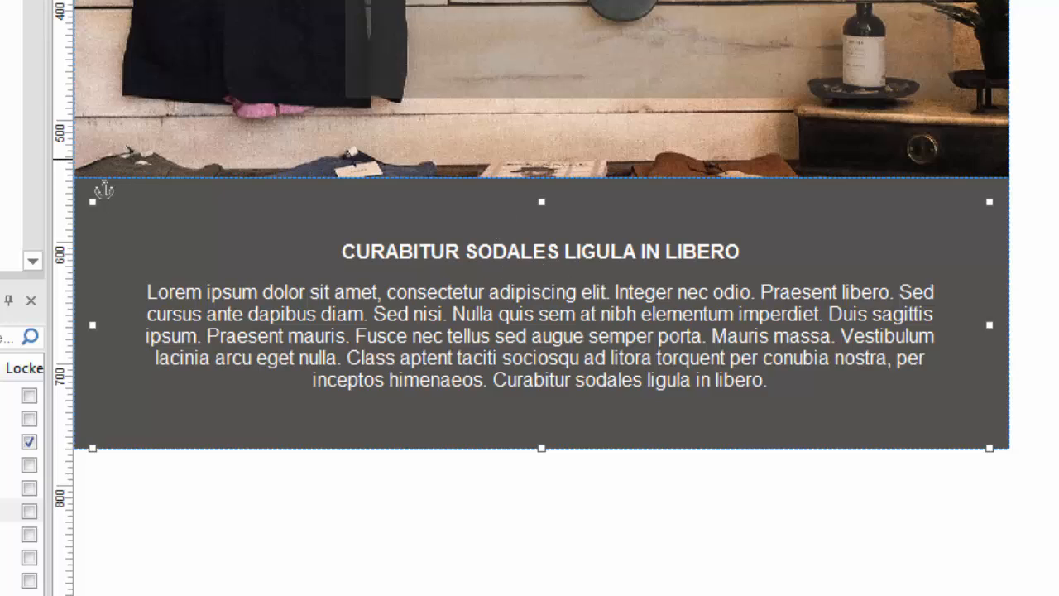
Place a text object on the empty page below page3's text grid, reposition it and delete it.
left_click(385, 529)
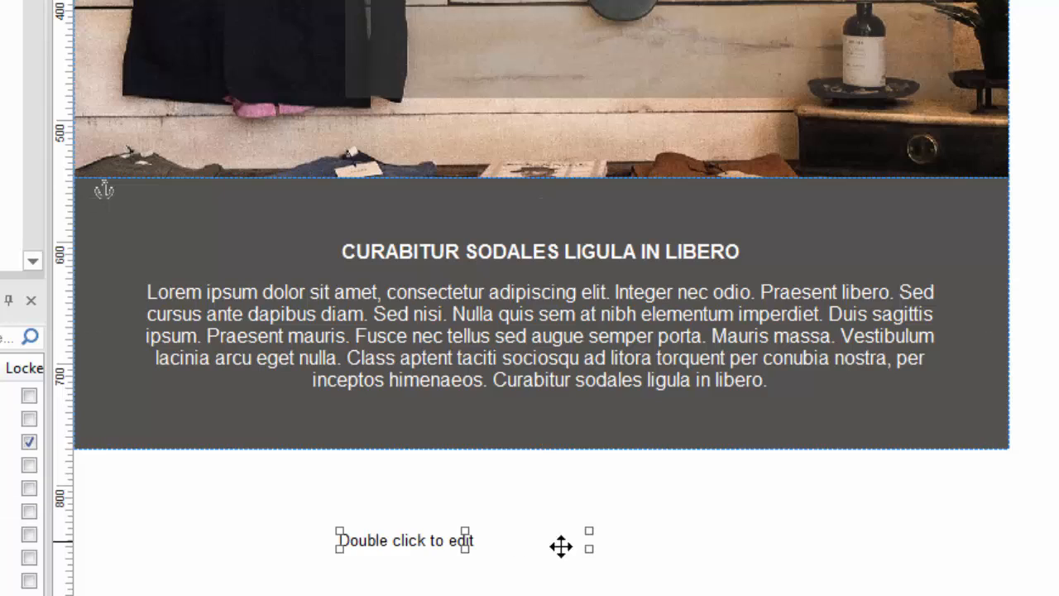
left_click_drag(463, 523, 415, 535)
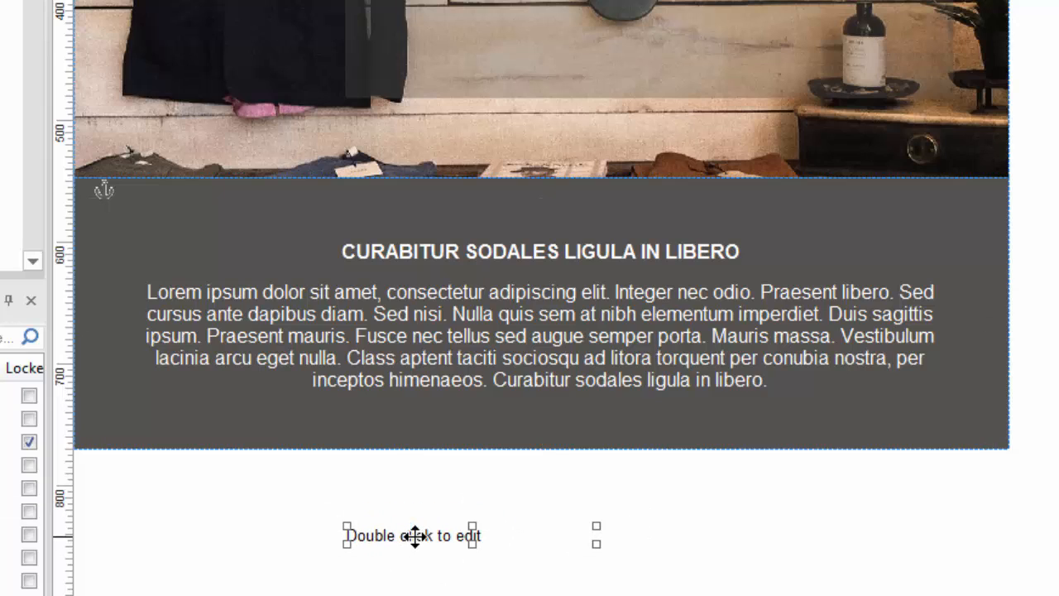
left_click(535, 550)
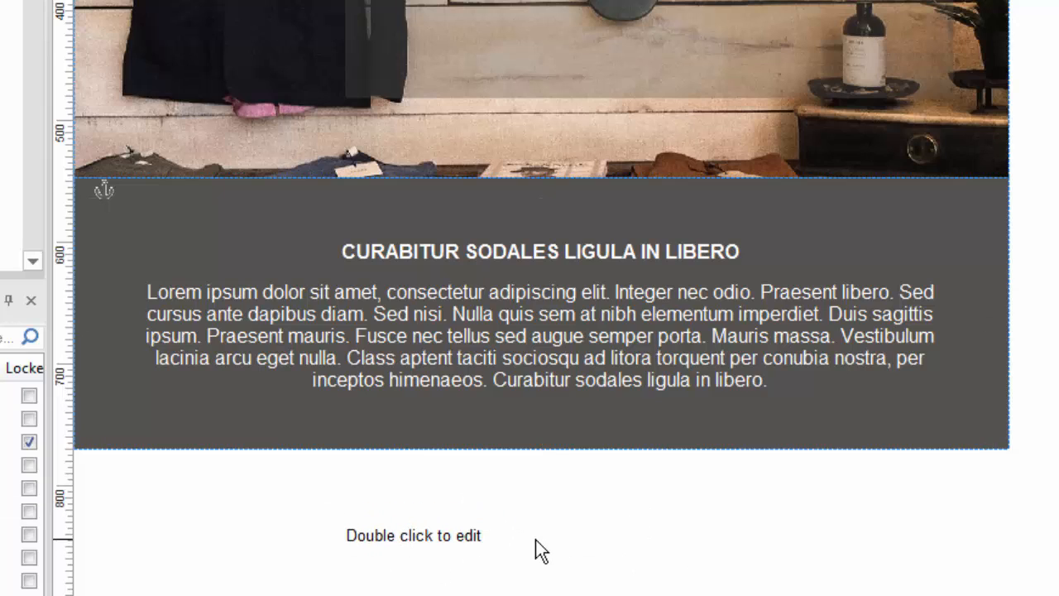
left_click(424, 542)
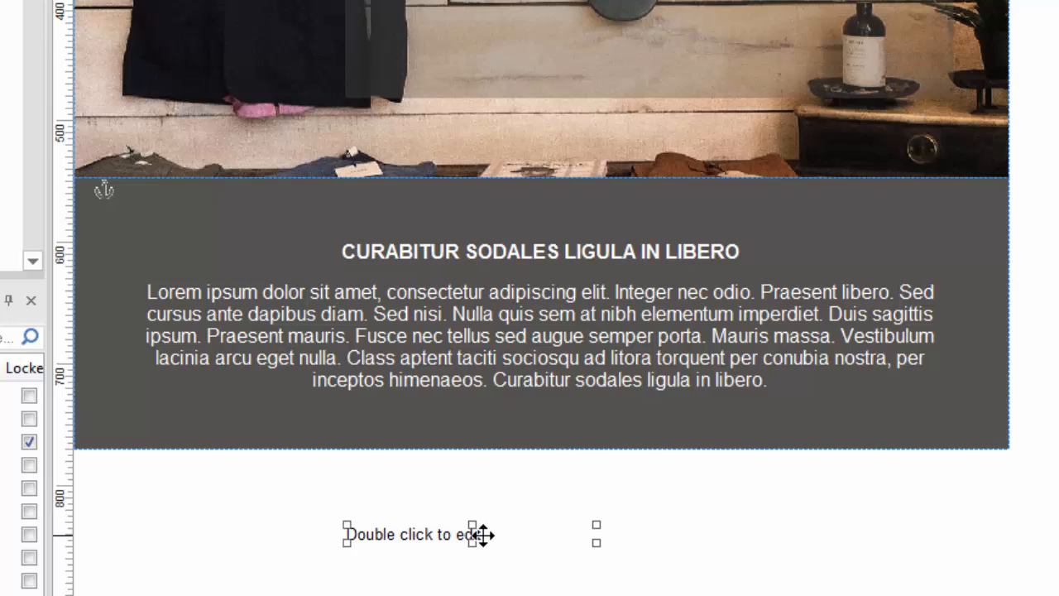
key("Delete")
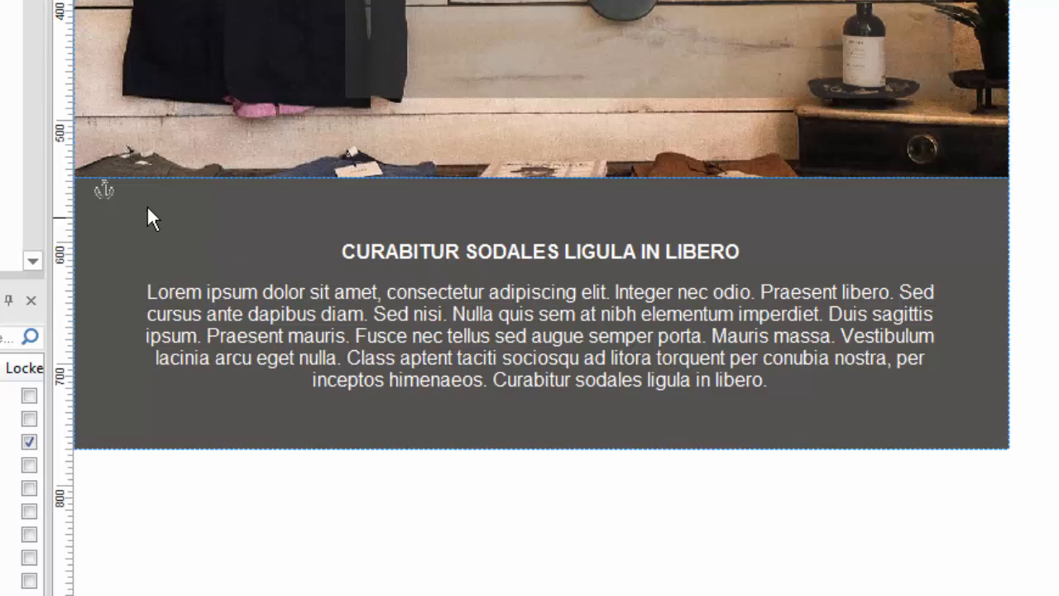
Add a two-column layout grid below page3's text grid, check its column settings and delete the grid.
left_click(705, 366)
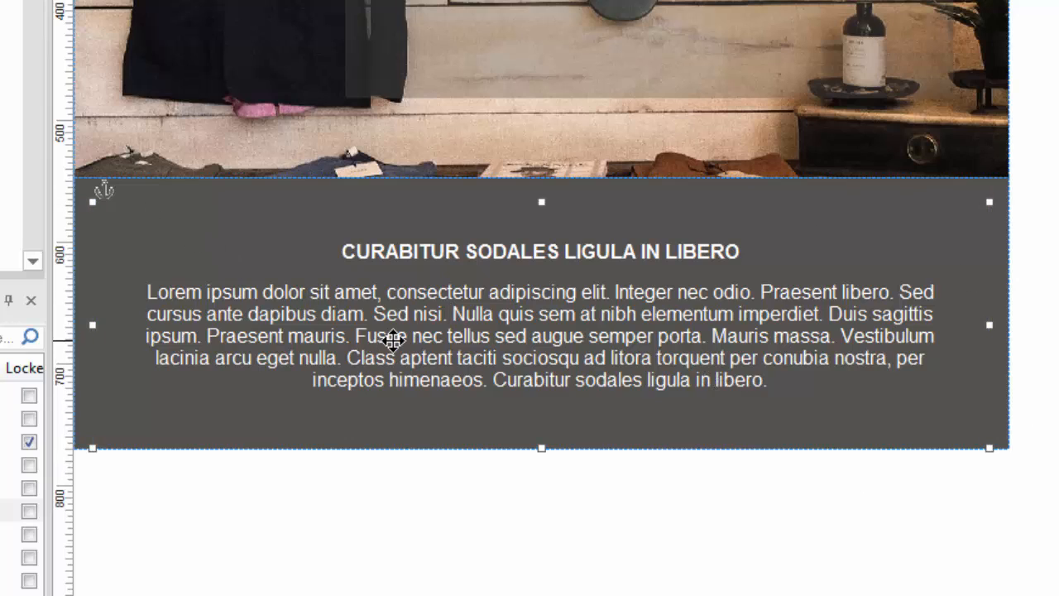
left_click(345, 516)
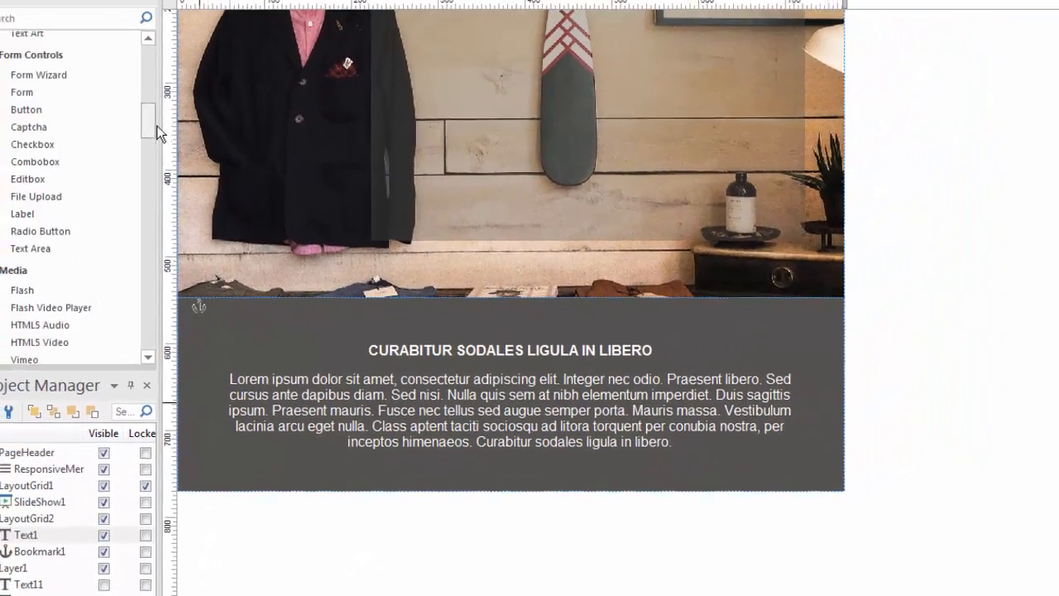
left_click_drag(127, 73, 126, 147)
left_click(45, 212)
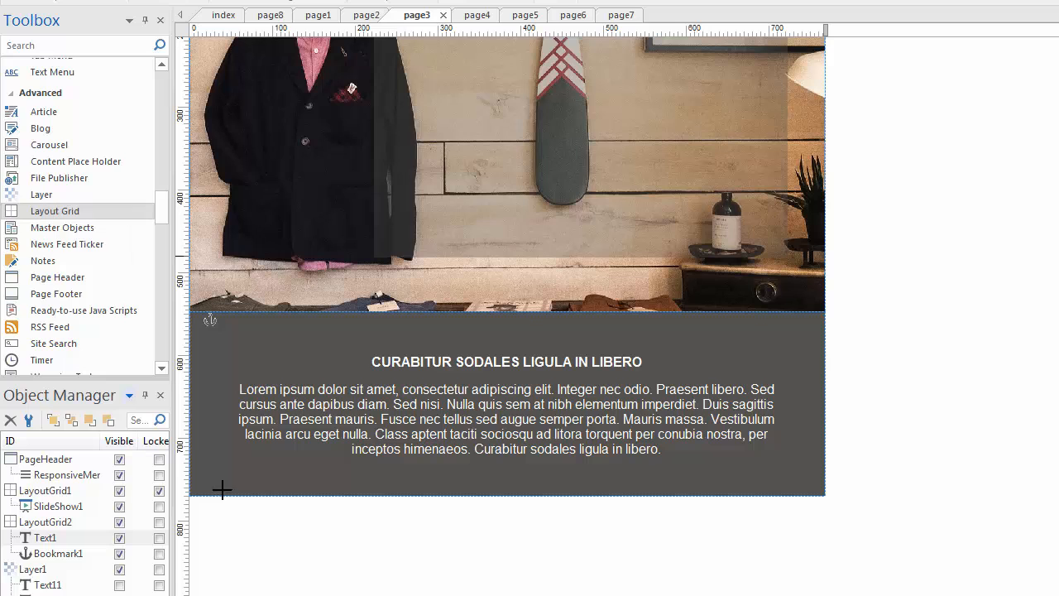
left_click_drag(289, 550, 448, 552)
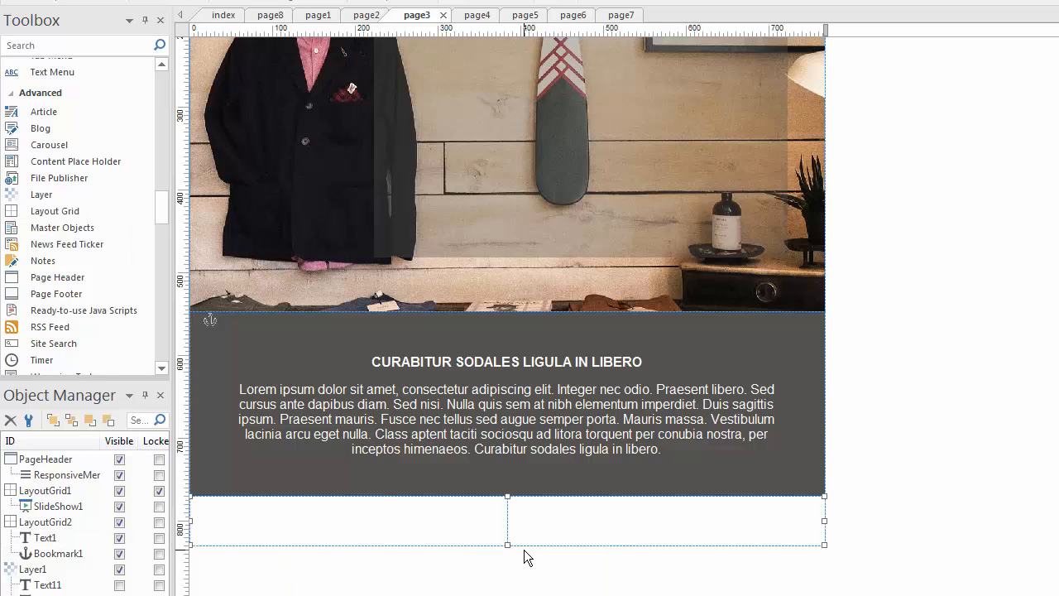
double_click(538, 522)
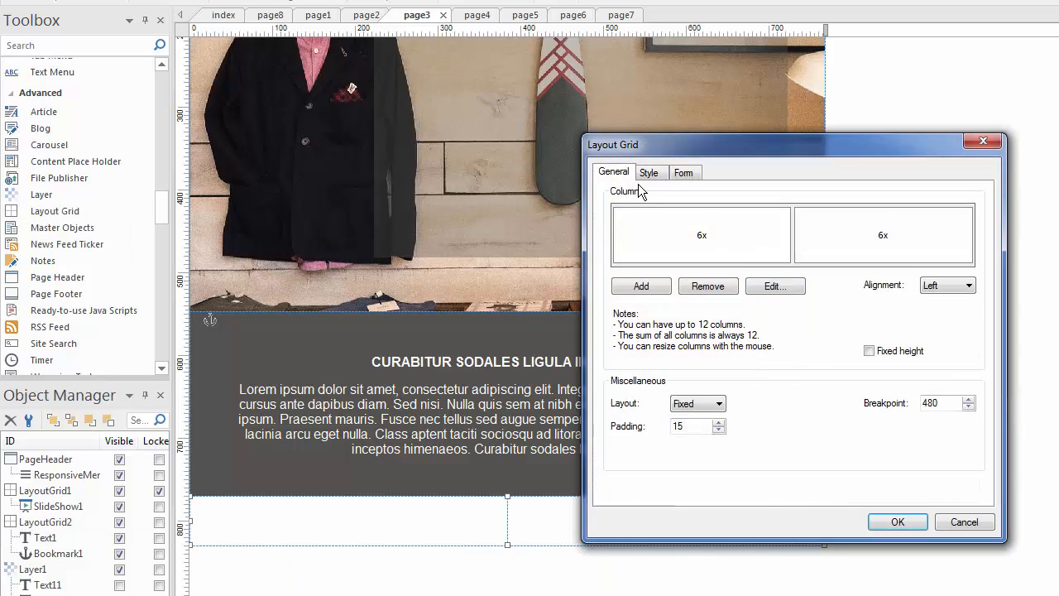
left_click(964, 521)
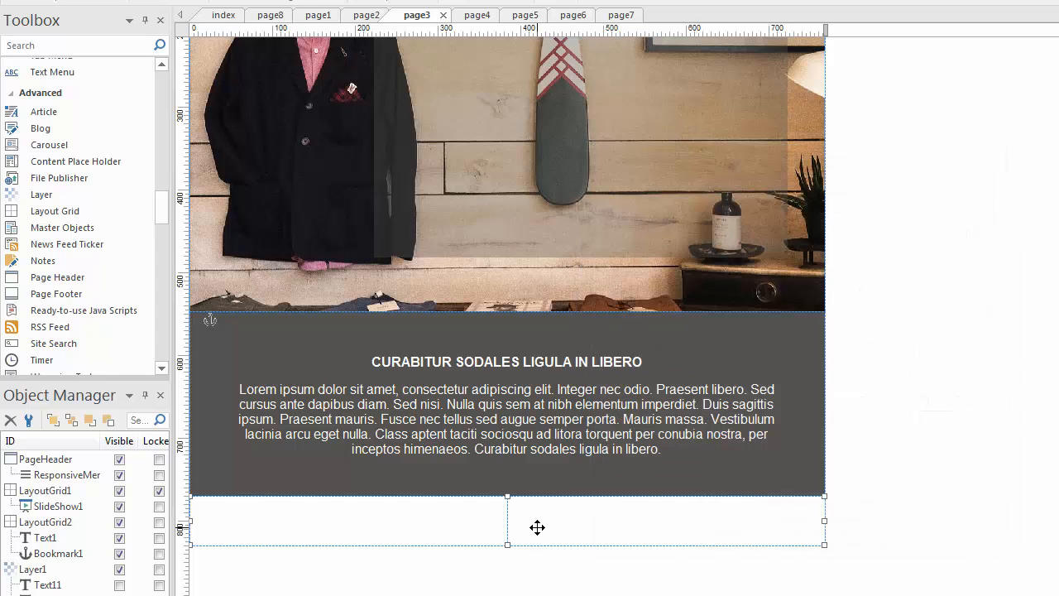
key("Delete")
Open page4 and examine the four-column layout grid's column settings and the icons, headings and text it holds.
left_click(476, 15)
scroll(955, 339, "down", 3)
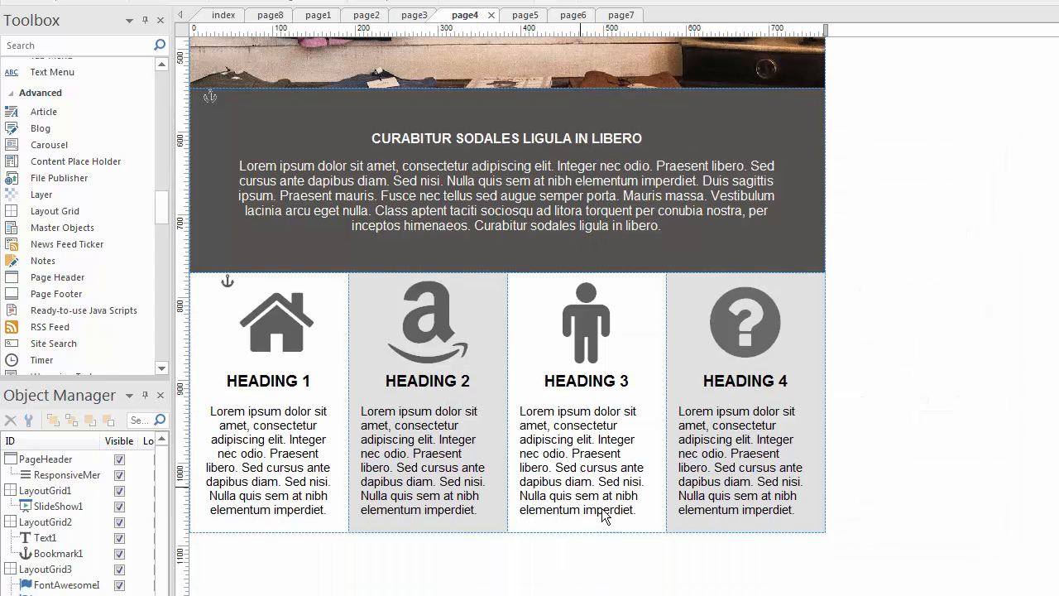
double_click(817, 529)
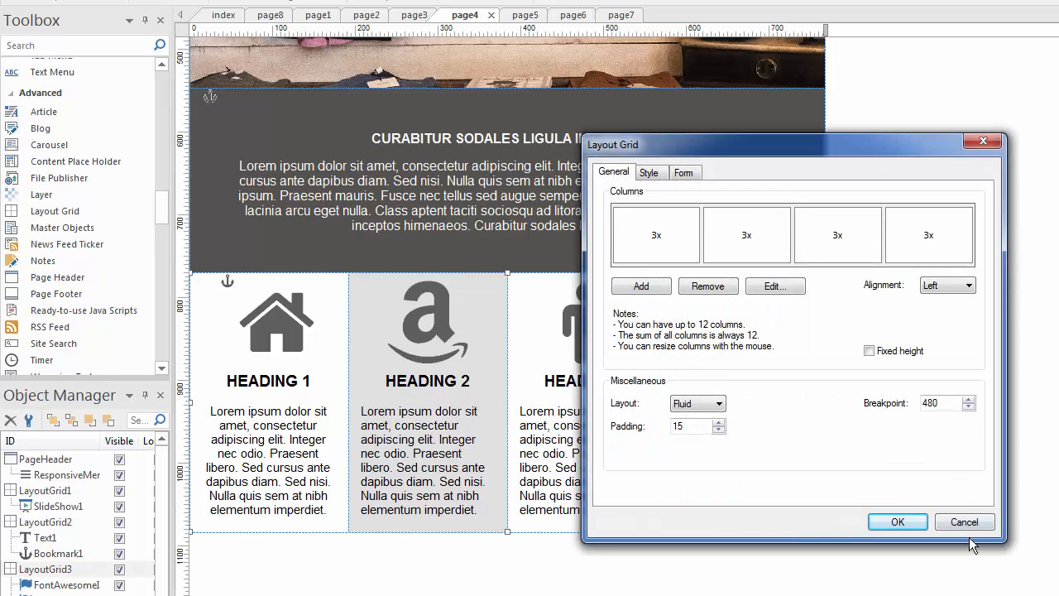
left_click(964, 522)
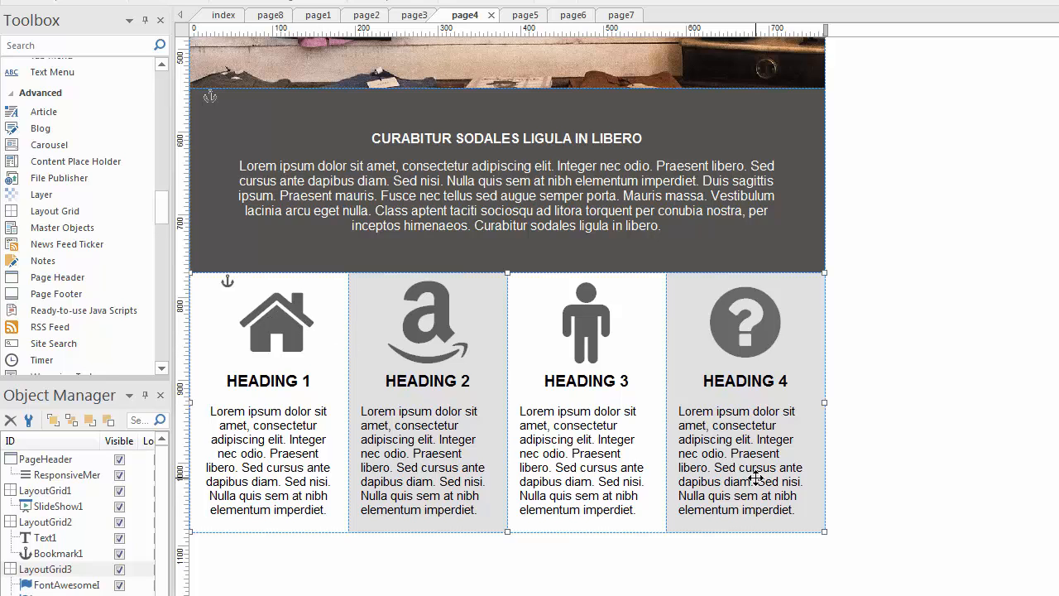
left_click(265, 328)
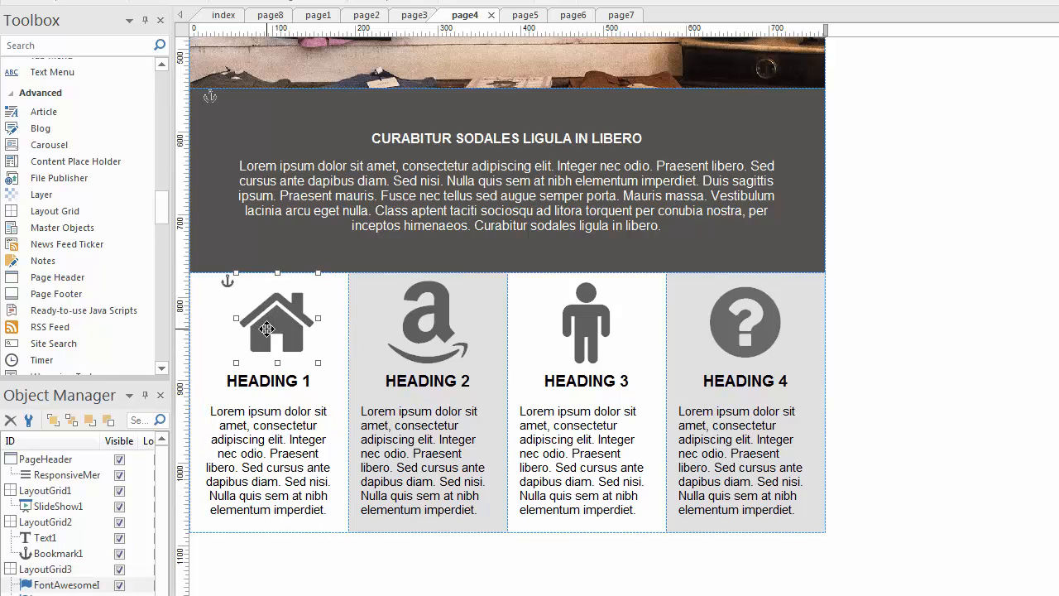
left_click(280, 380)
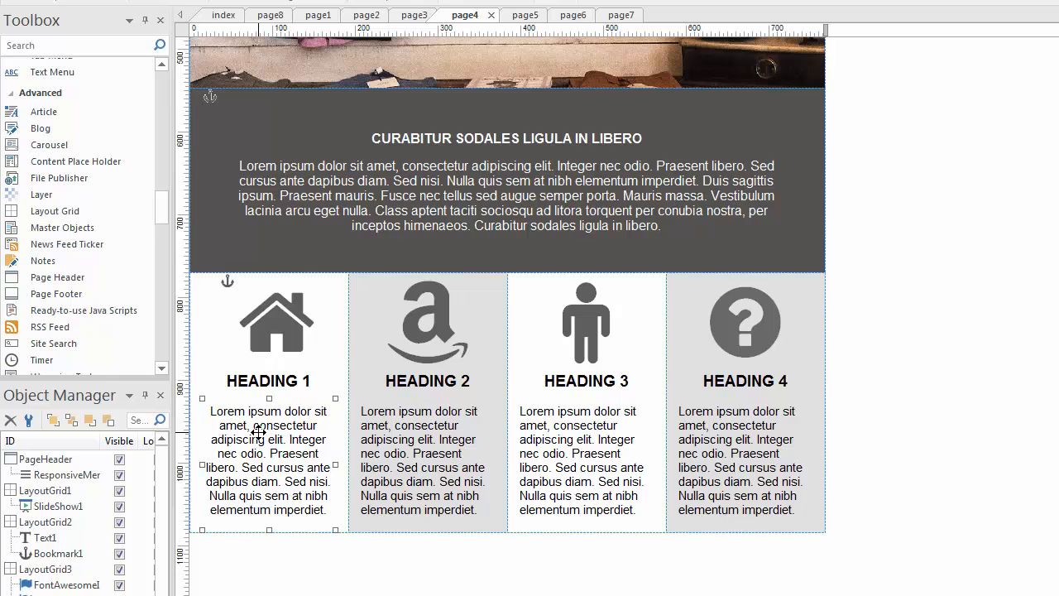
left_click(455, 493)
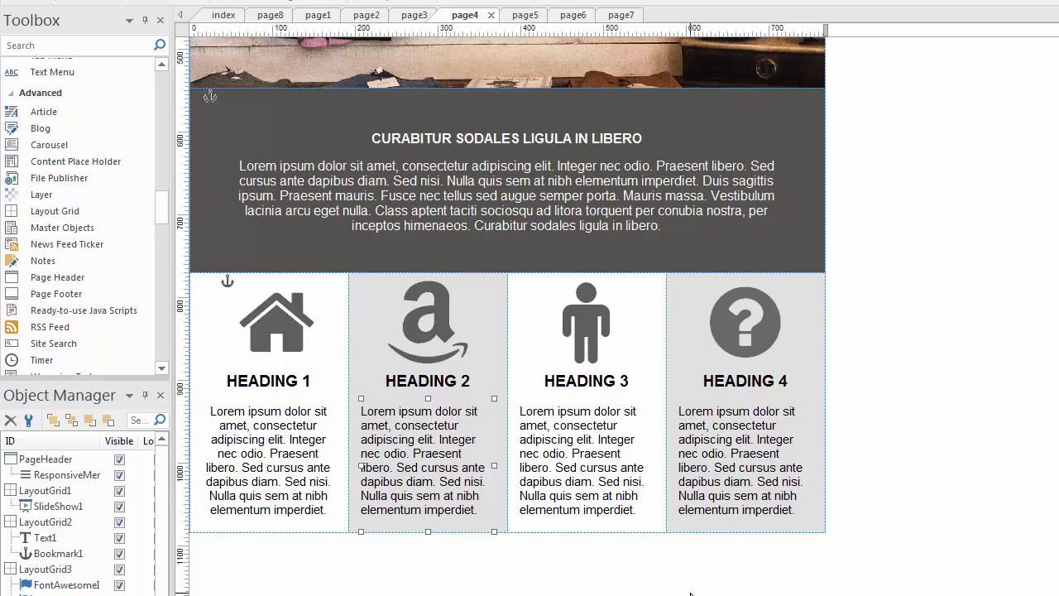
left_click(890, 452)
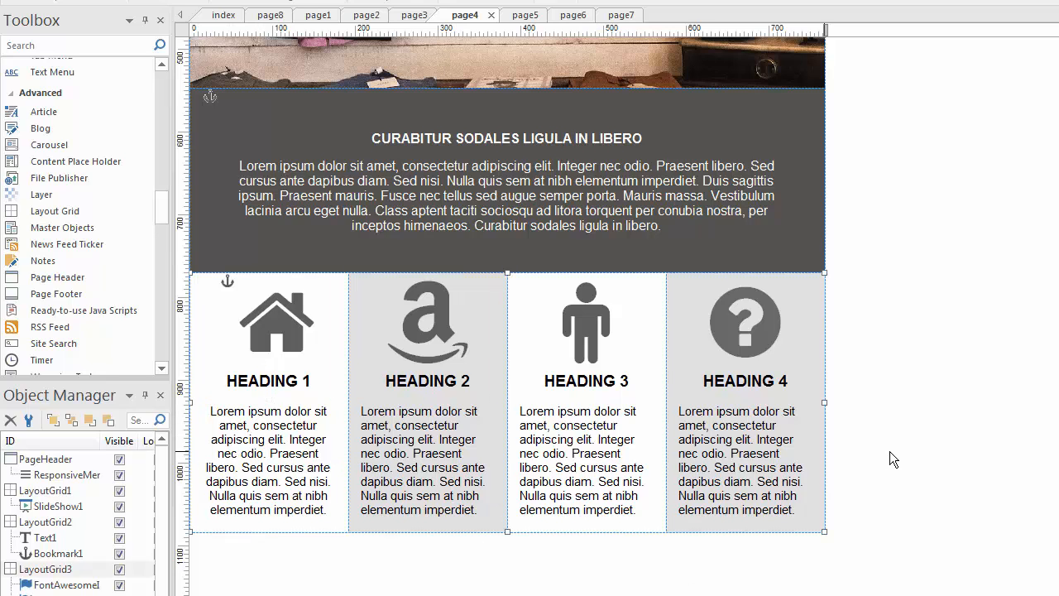
Add a two-column layout grid directly below page4's four-column icon grid.
scroll(458, 499, "down", 3)
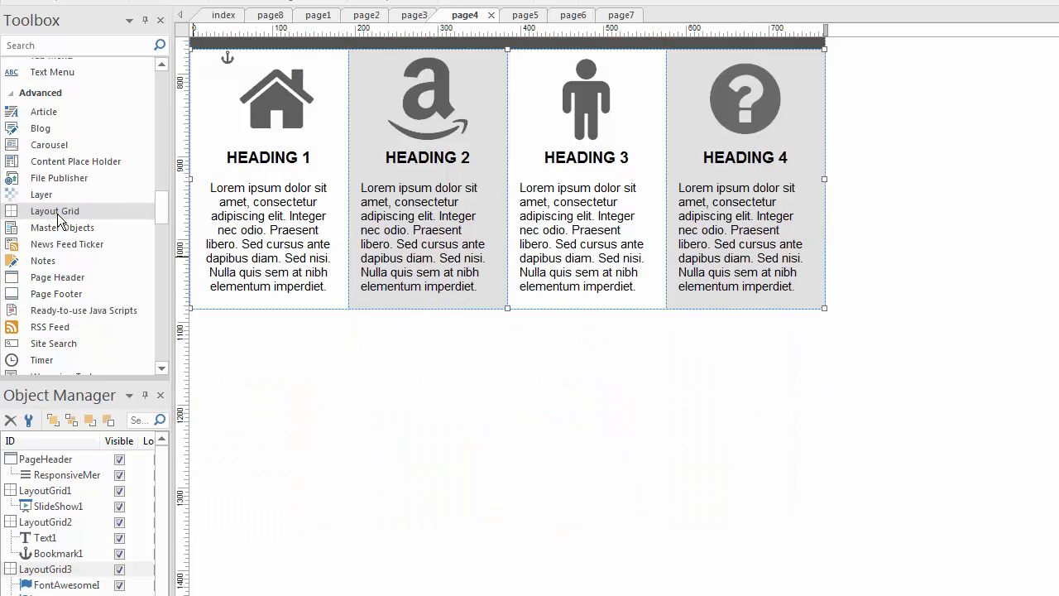
left_click(55, 211)
left_click(298, 368)
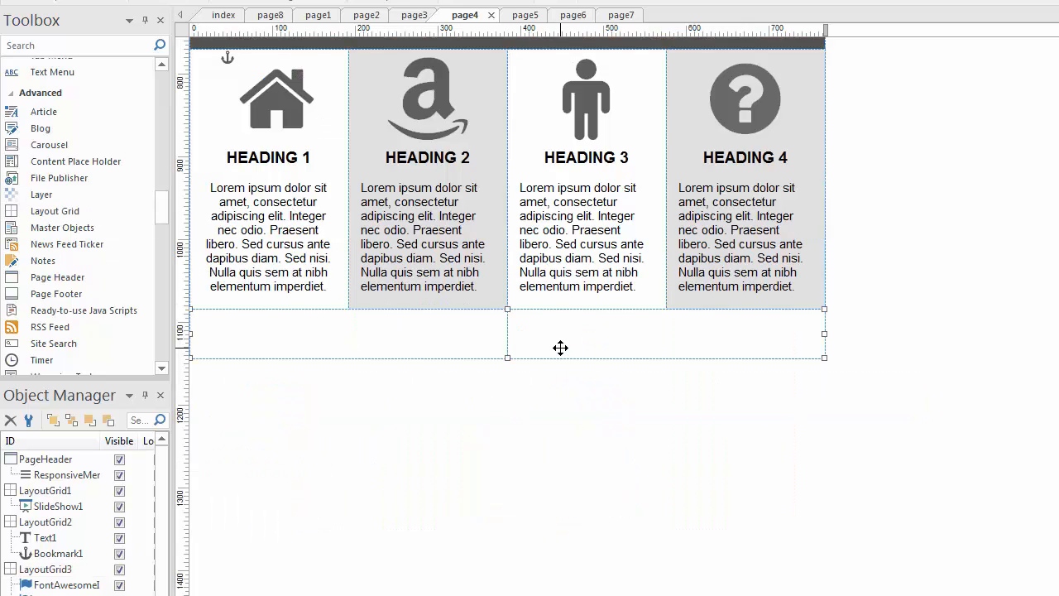
Open page5 and examine the two-column grid below the icon columns, including the text object in its first column.
left_click(515, 15)
scroll(806, 385, "up", 3)
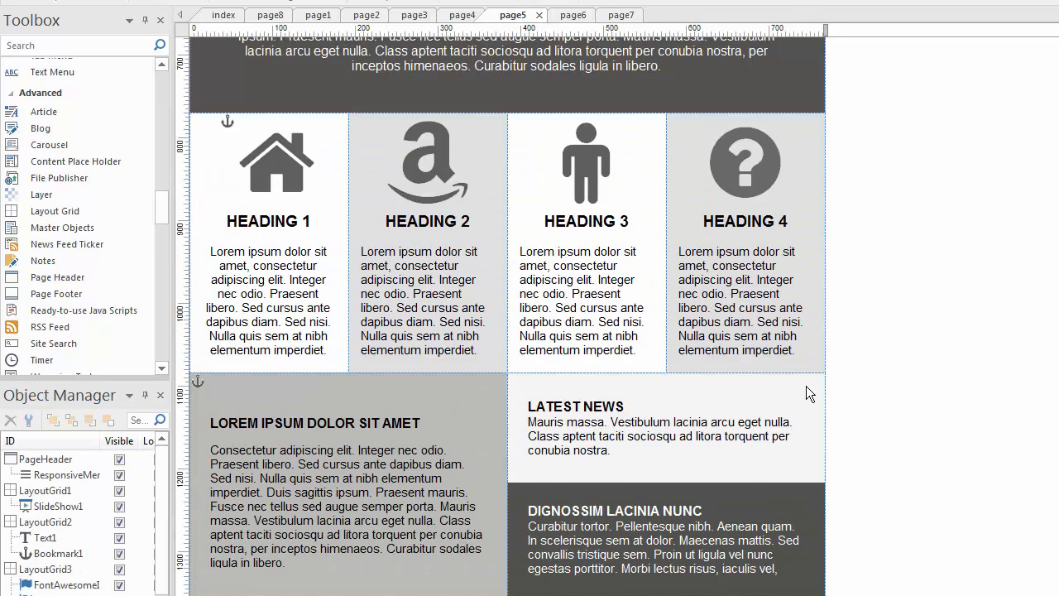
scroll(806, 385, "down", 2)
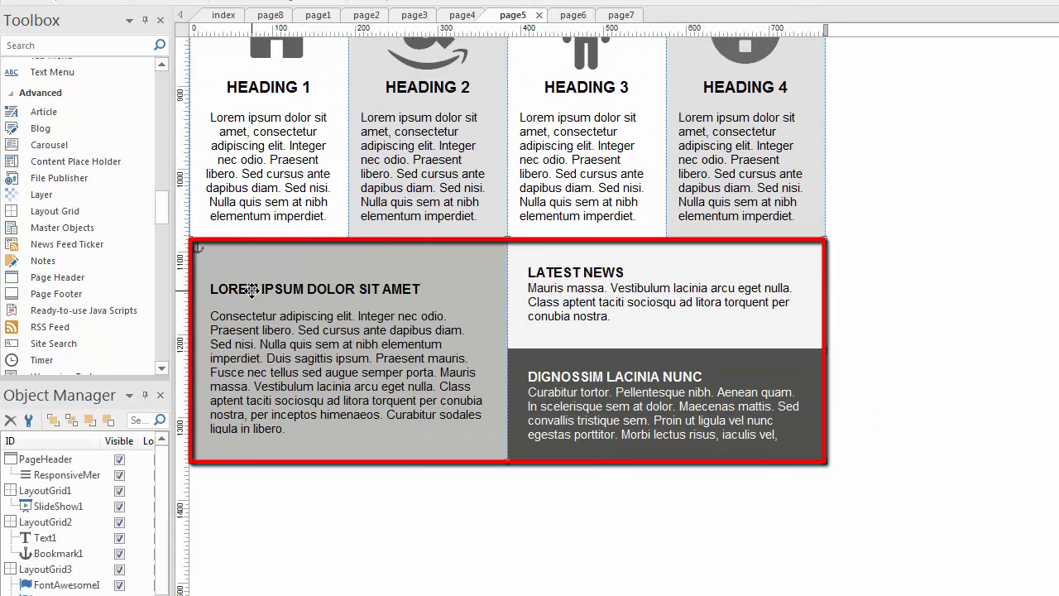
left_click(367, 323)
left_click_drag(366, 322, 324, 319)
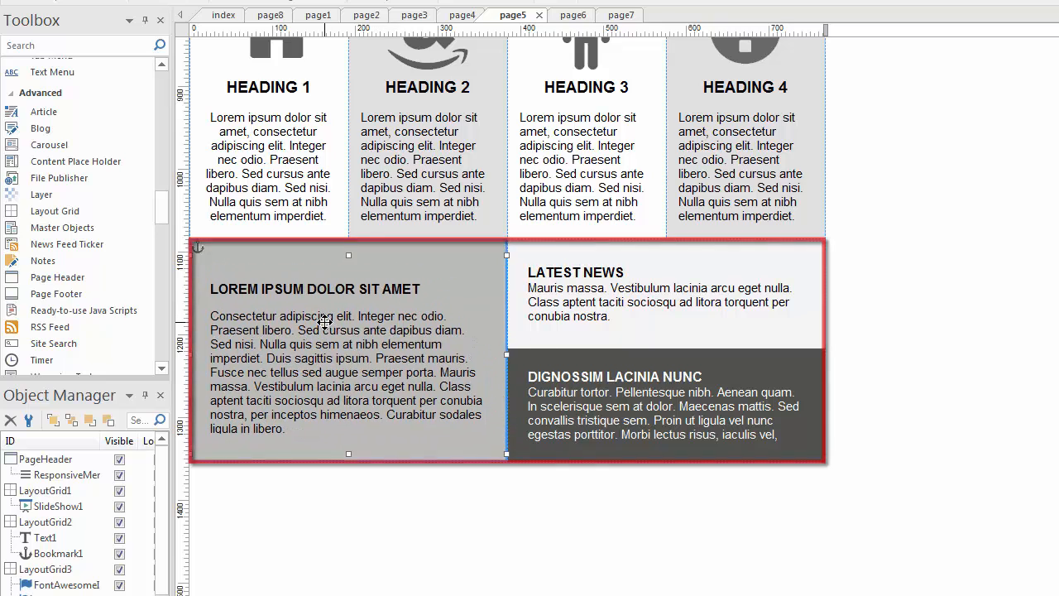
Move the LATEST NEWS text object out of the grid's second column onto the empty area beyond the page's right edge.
left_click_drag(685, 291, 604, 469)
left_click_drag(627, 537, 653, 492)
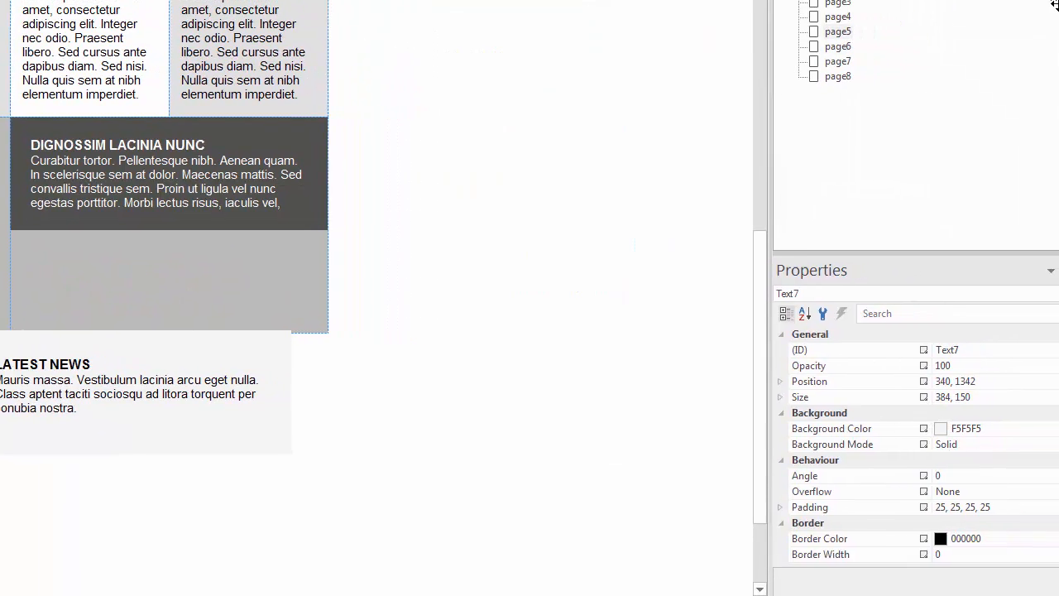
left_click_drag(261, 345, 616, 364)
left_click_drag(532, 322, 576, 315)
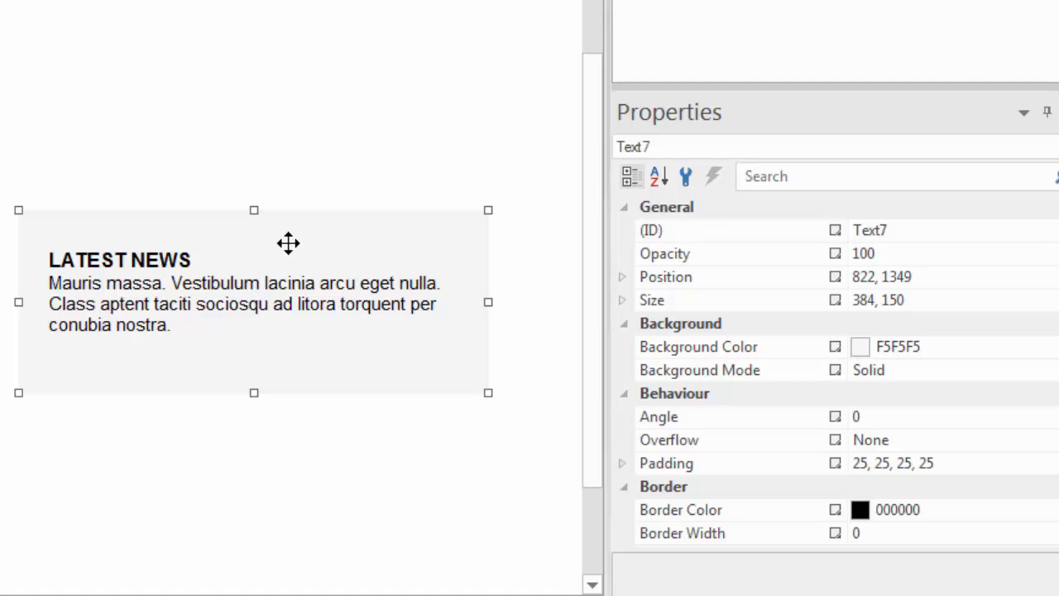
left_click_drag(286, 243, 257, 215)
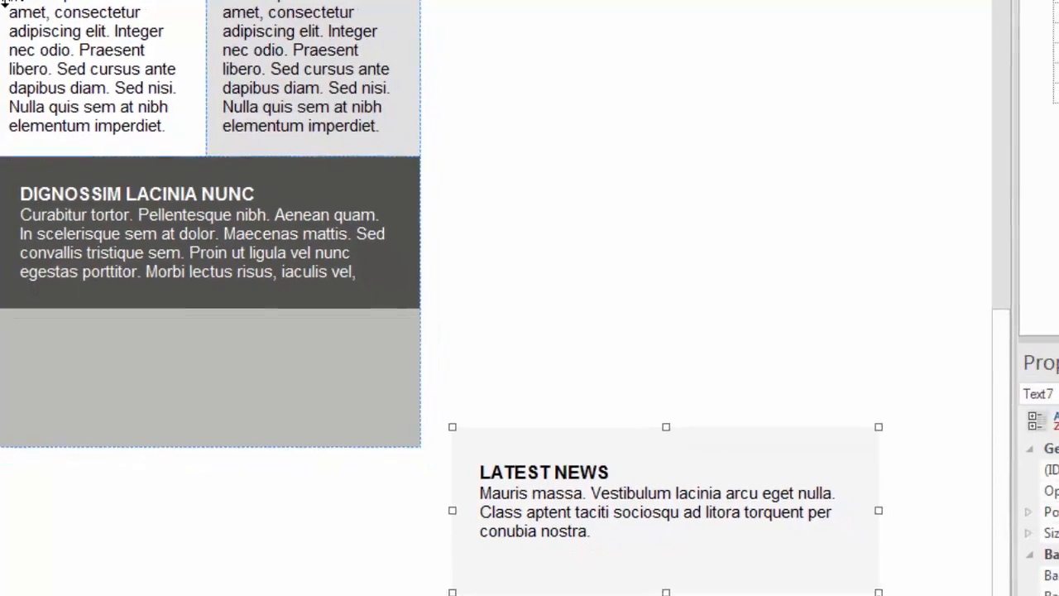
left_click(25, 3)
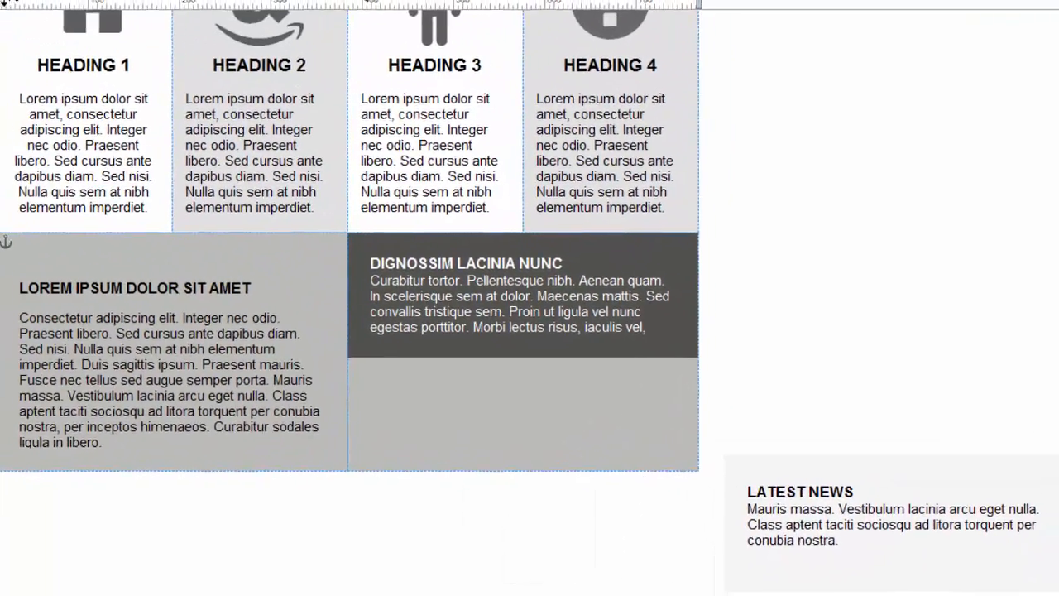
Place the LATEST NEWS text back in the grid's second column and move the DIGNOSSIM LACINIA NUNC text below it.
left_click_drag(897, 457, 563, 356)
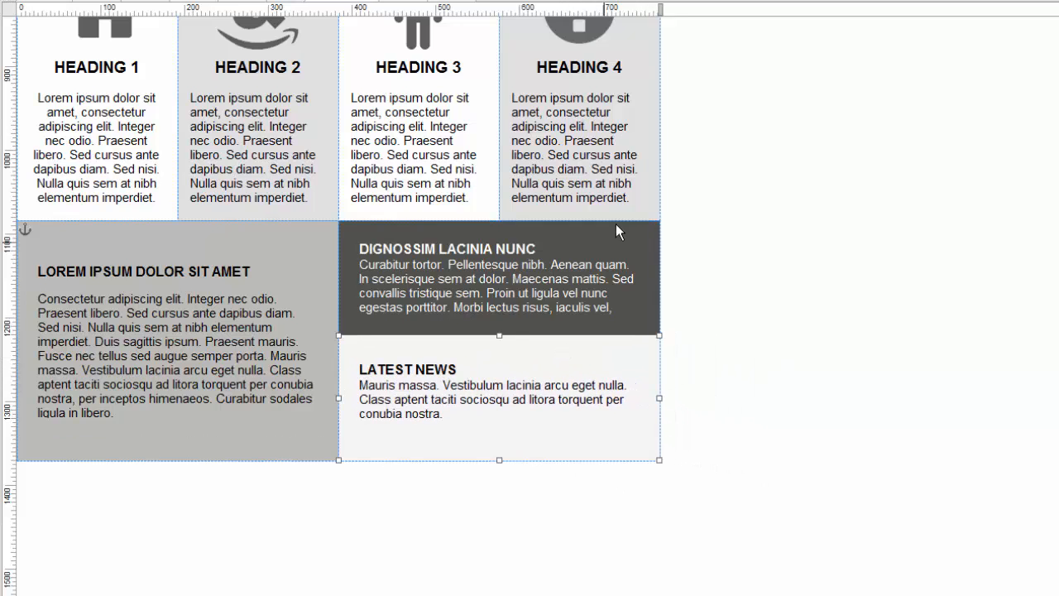
left_click_drag(619, 234, 627, 502)
left_click_drag(601, 396, 606, 368)
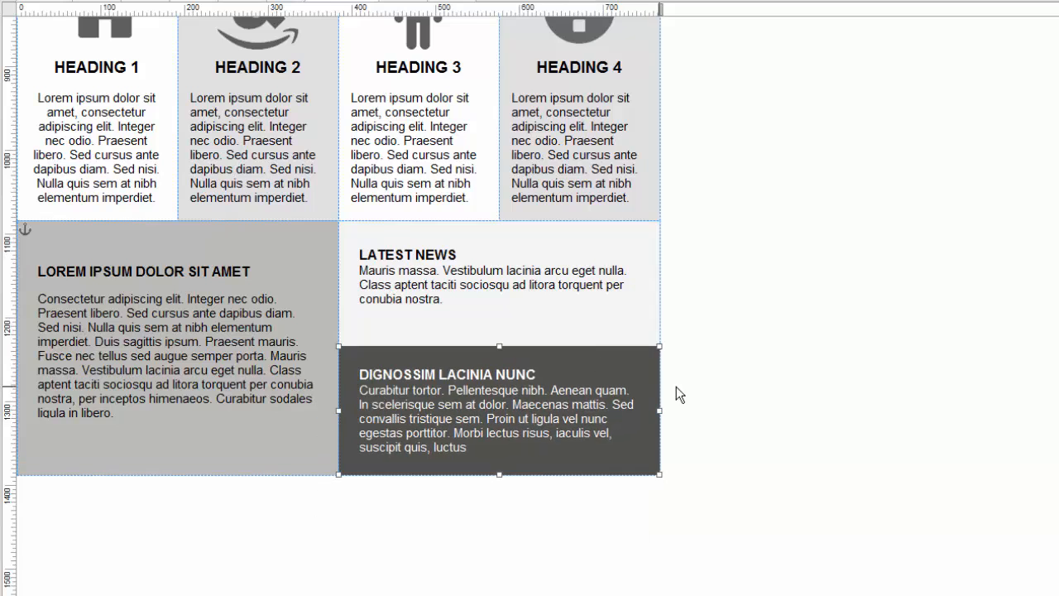
Open page6 and examine the tie-image layout grid's single column and its background image, repeat and size settings.
left_click(904, 379)
scroll(904, 379, "down", 2)
scroll(904, 377, "down", 1)
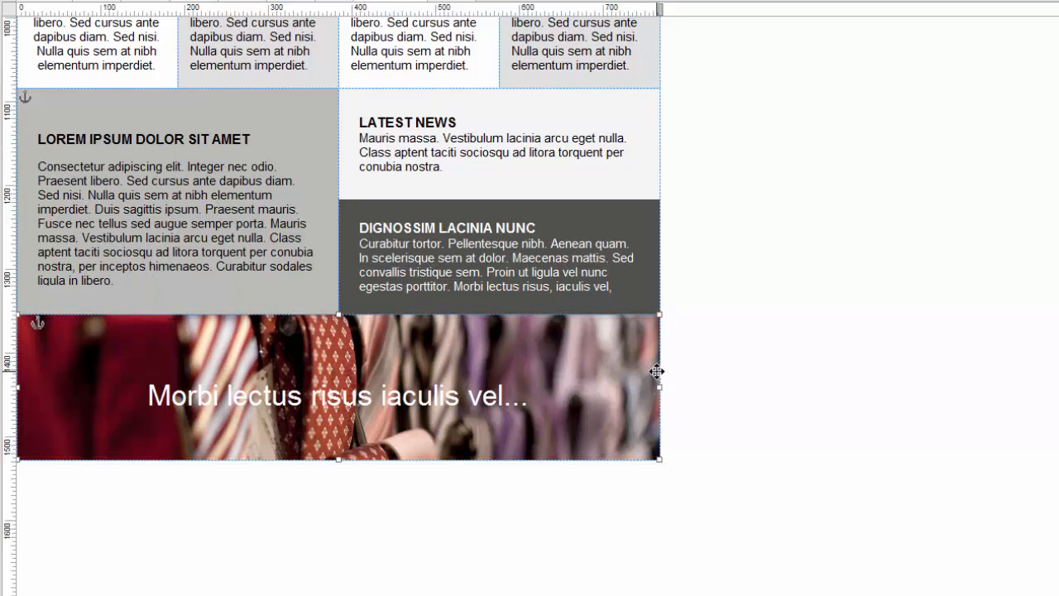
double_click(656, 371)
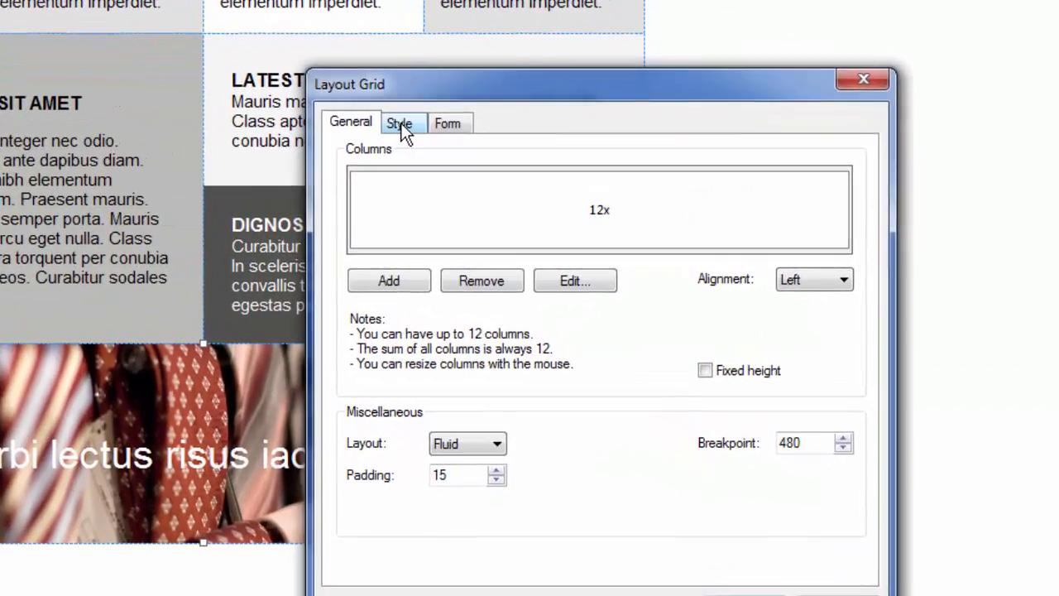
left_click(420, 132)
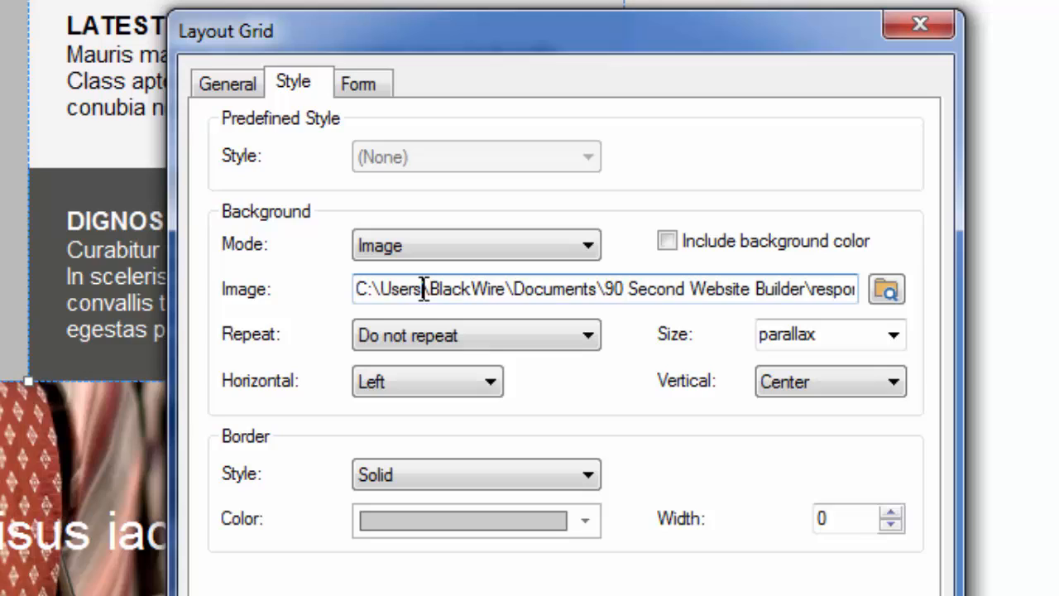
left_click_drag(393, 283, 835, 291)
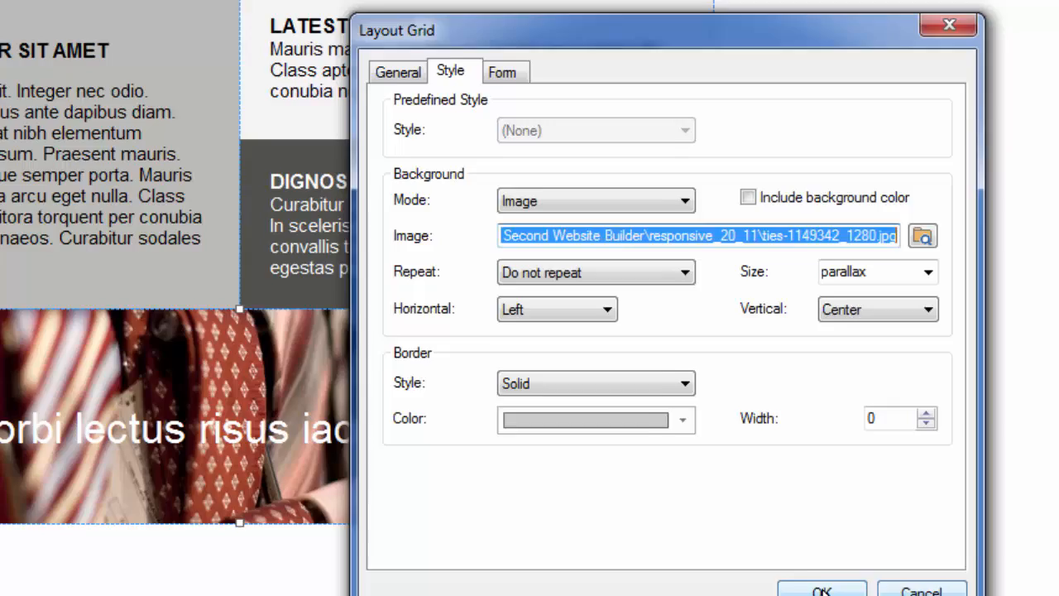
left_click(819, 589)
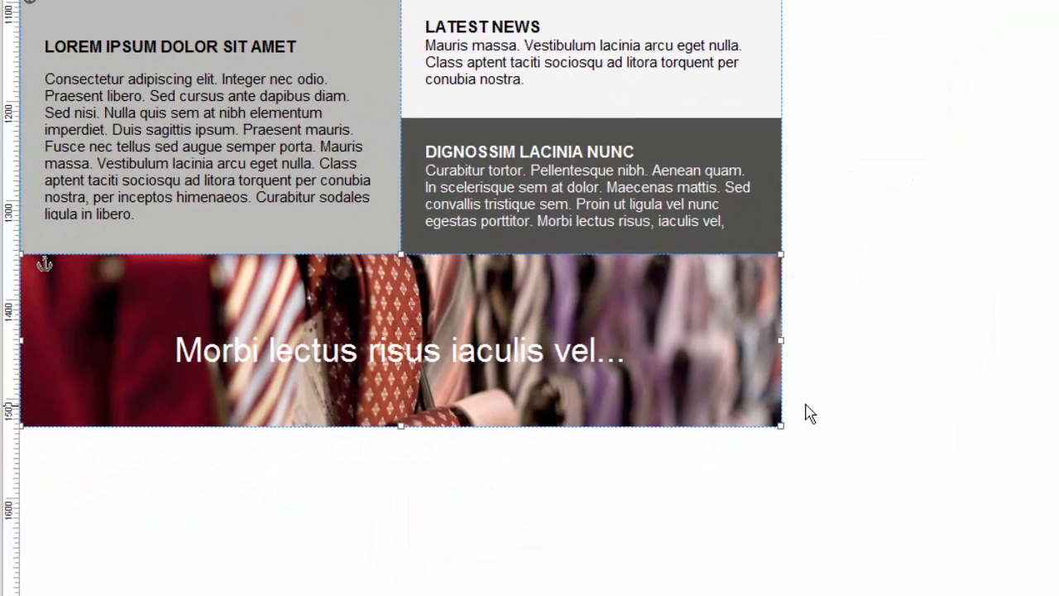
Move the "Morbi lectus risus iaculis vel..." text out of the tie-image grid, and place it back inside the grid.
left_click(408, 353)
mouse_move(408, 353)
left_mouse_down()
mouse_move(404, 345)
mouse_move(427, 346)
mouse_move(408, 353)
left_mouse_up()
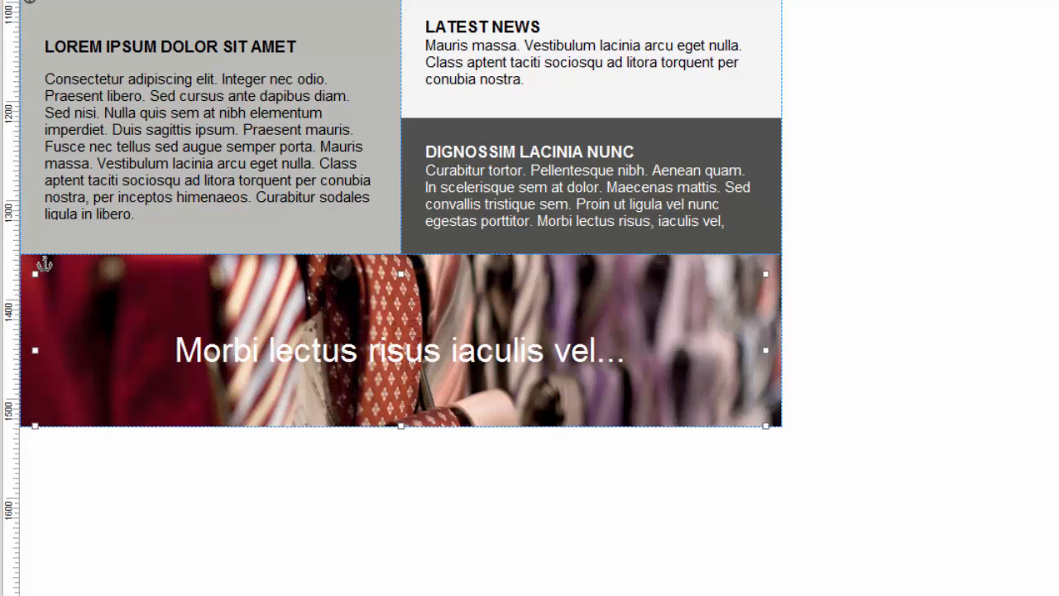
left_click_drag(448, 353, 794, 526)
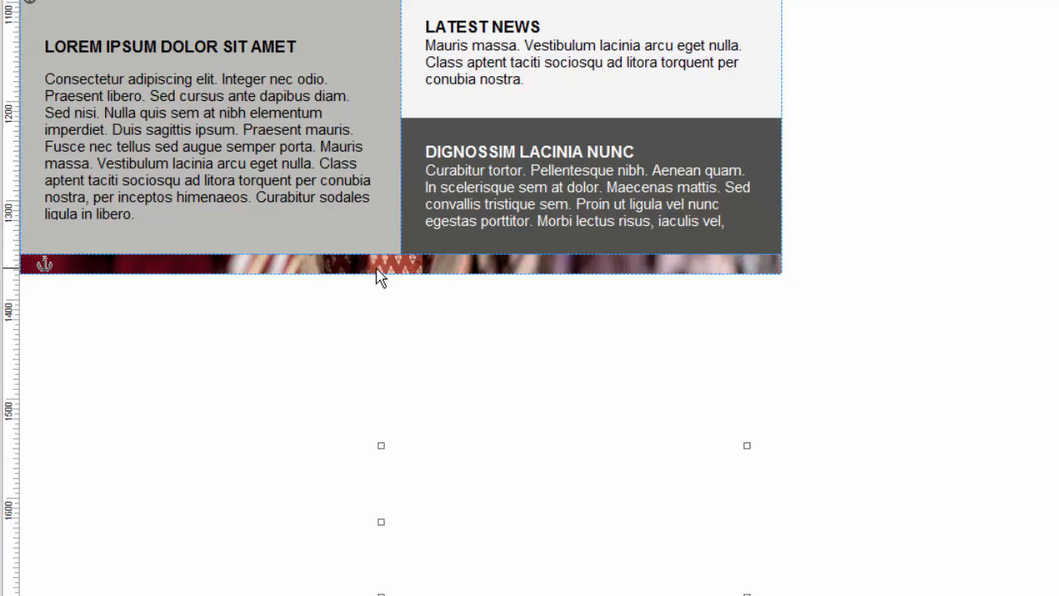
left_click_drag(773, 499, 564, 267)
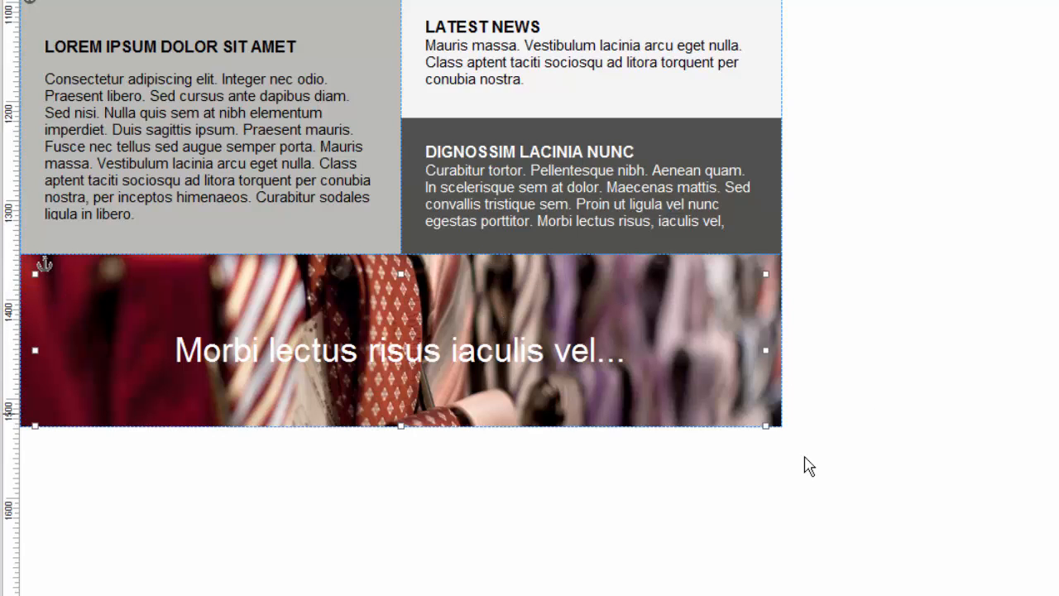
Open page7 and examine the column settings of the two-column footer grid below the tie image.
left_click(806, 581)
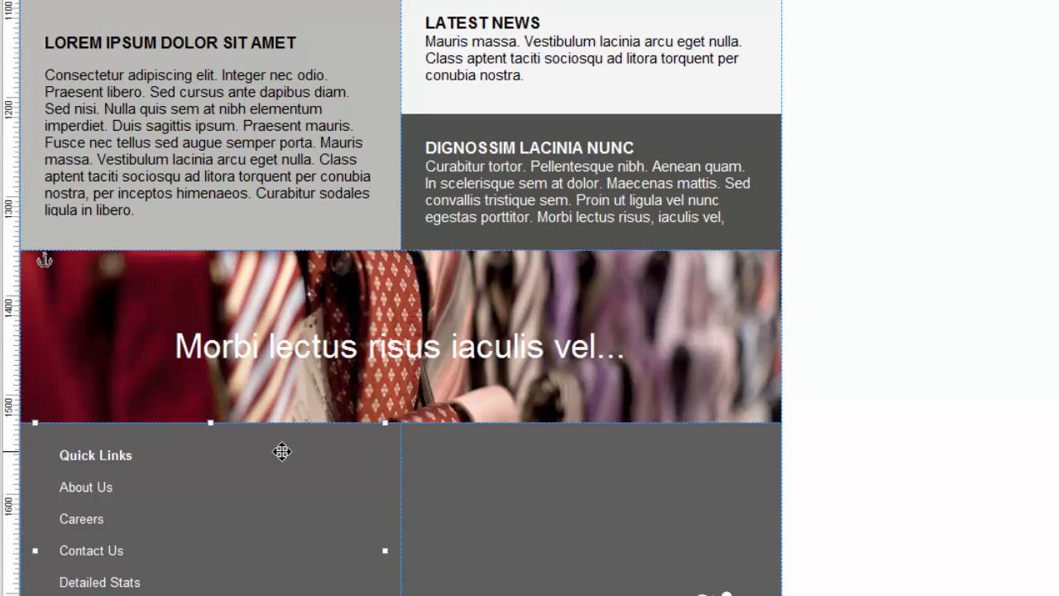
left_click(395, 450)
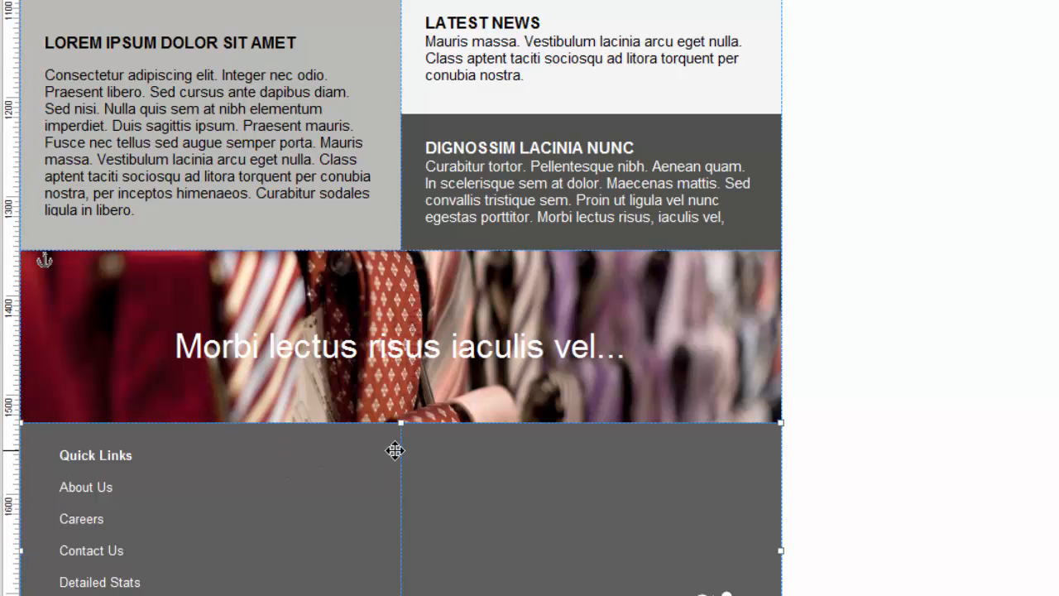
double_click(395, 450)
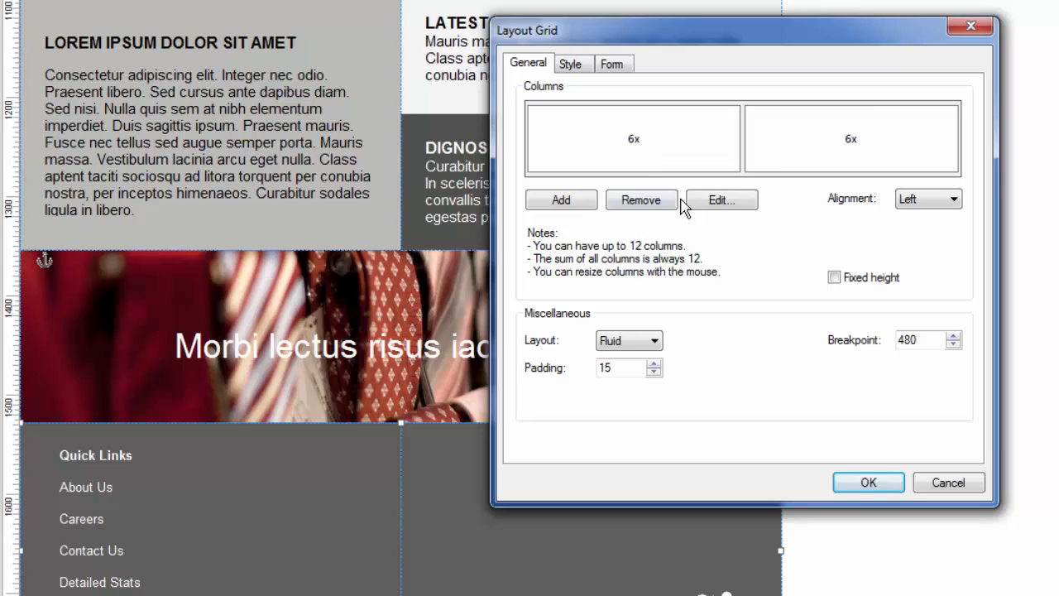
left_click(943, 484)
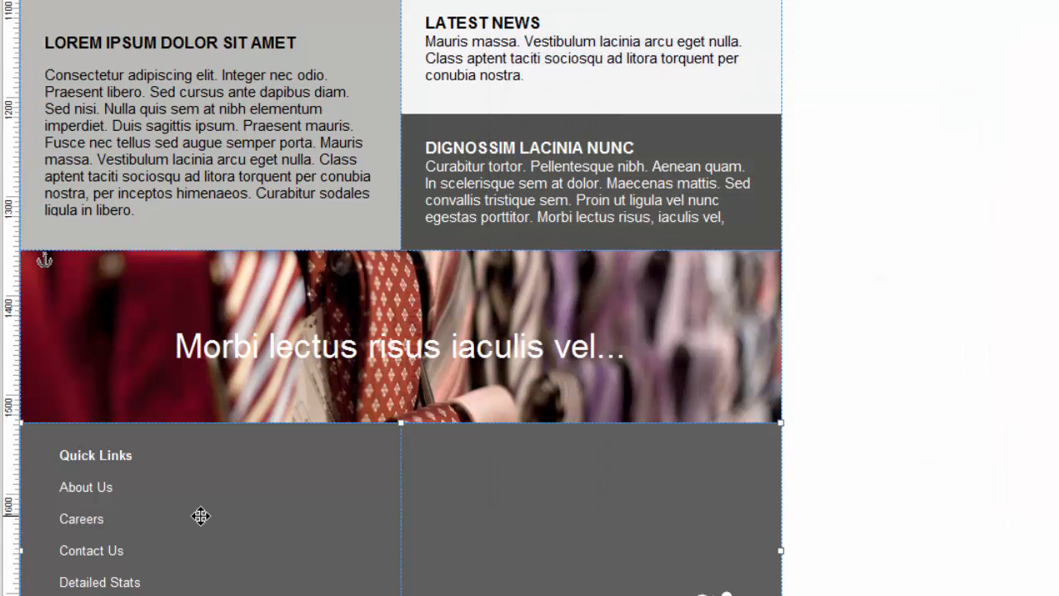
Select the Quick Links text and examine the footer grid's background style settings.
left_click(129, 528)
mouse_move(128, 528)
left_mouse_down()
mouse_move(193, 544)
mouse_move(129, 530)
mouse_move(147, 535)
left_mouse_up()
double_click(394, 462)
left_click(571, 65)
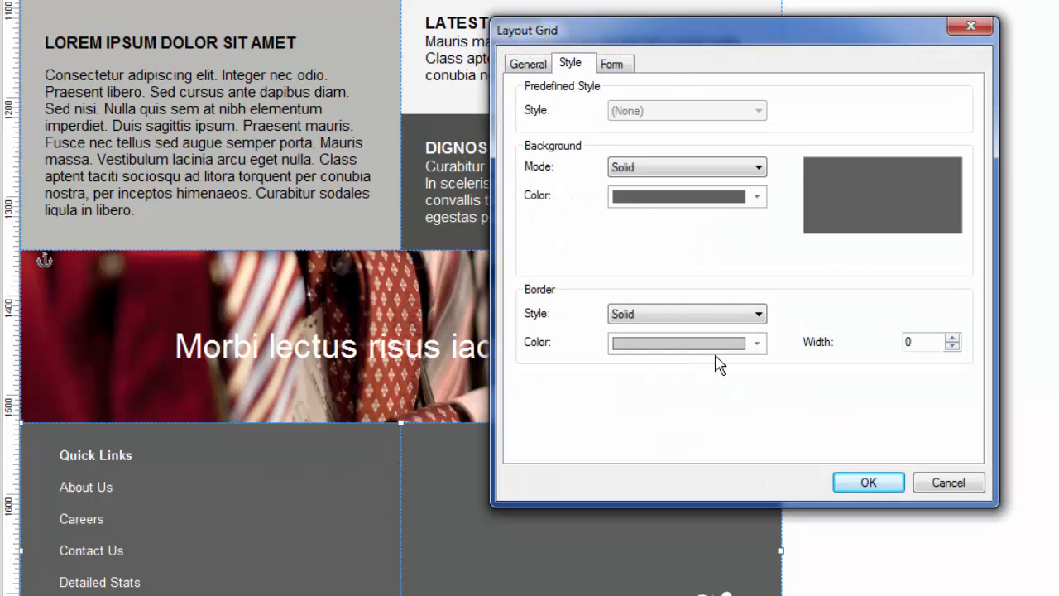
left_click(948, 482)
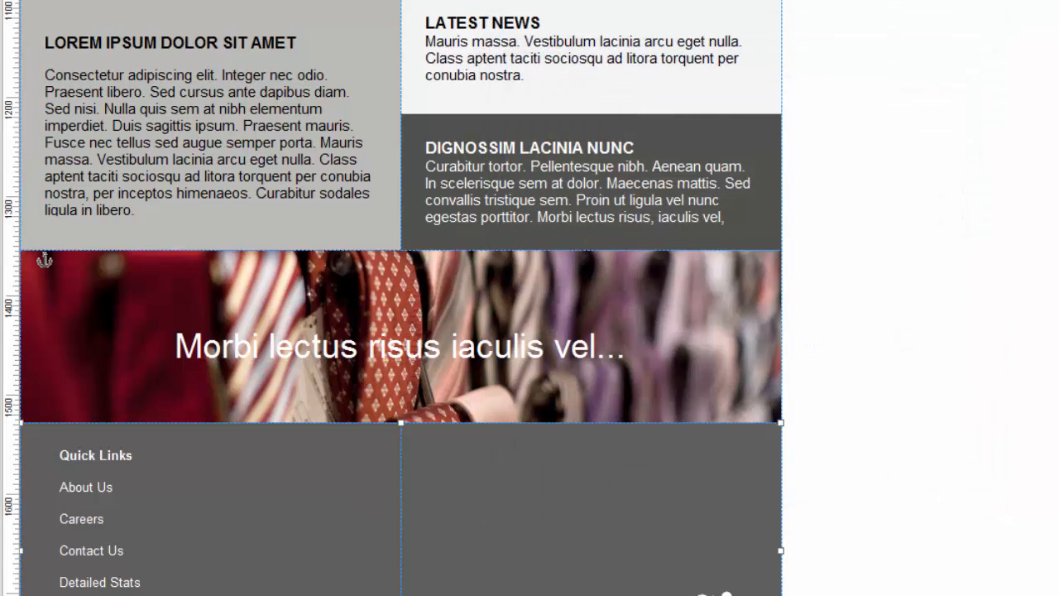
Examine the footer grid's contents: the Quick Links text in the first column and the Twitter and LinkedIn icons in the second.
scroll(392, 331, "down", 3)
left_click(143, 448)
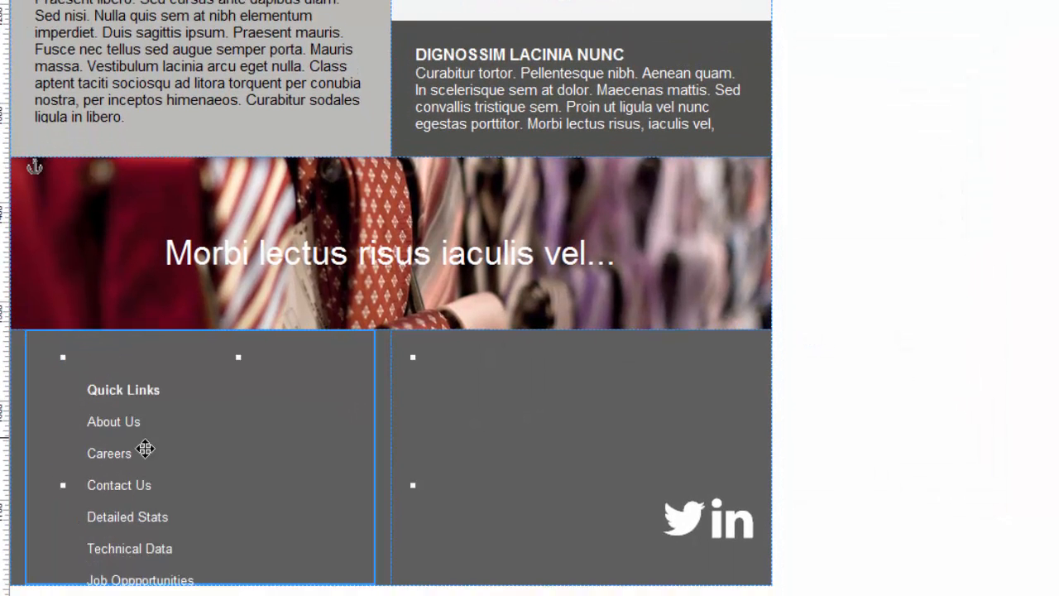
left_click_drag(143, 458, 78, 335)
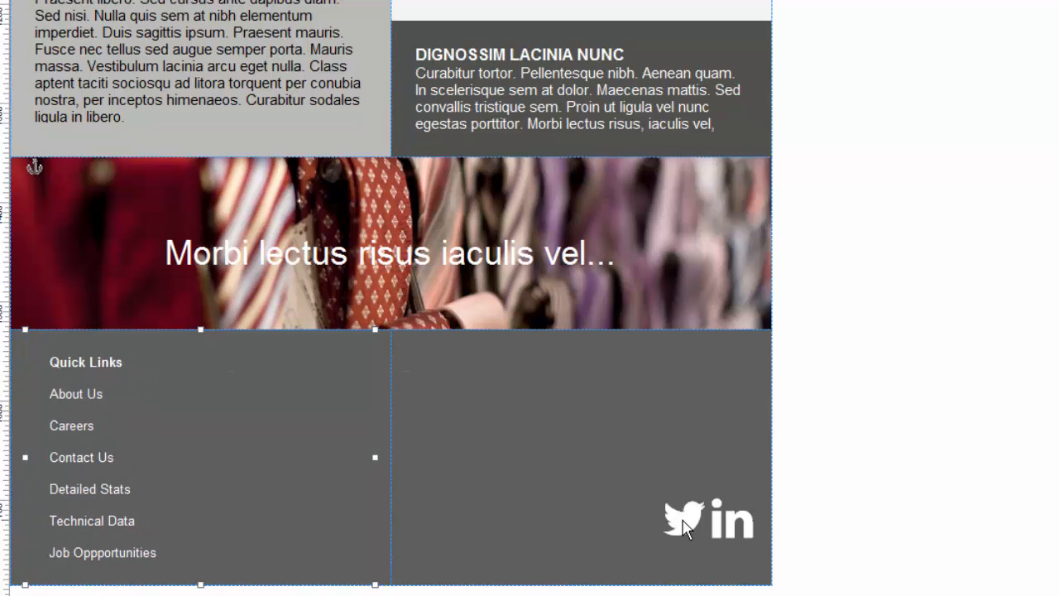
left_click(699, 538)
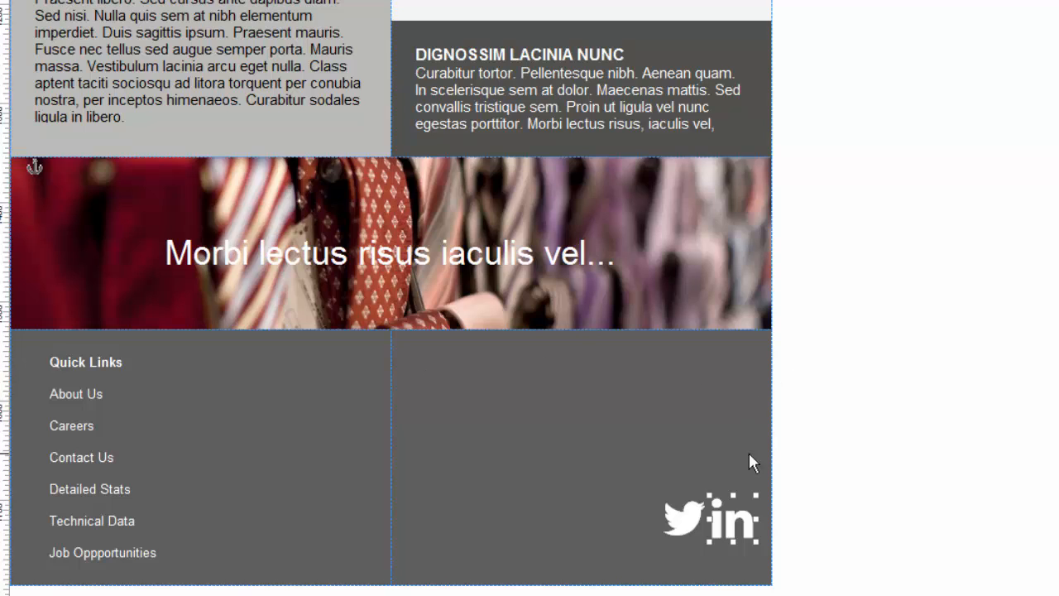
left_click(585, 392)
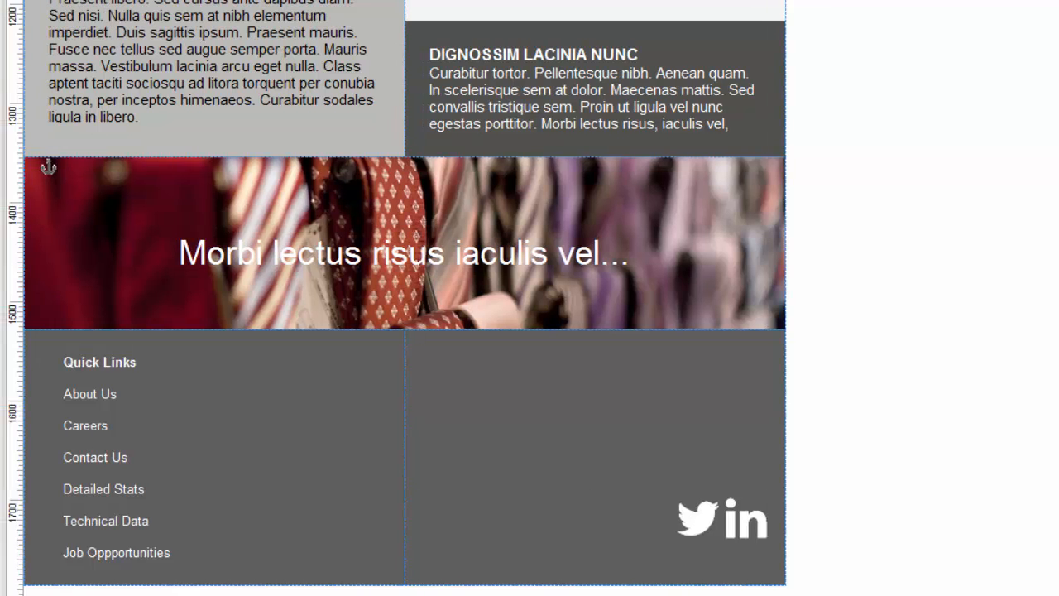
Draw a grey rectangular object on the empty area beside the page, move it around, and delete it.
scroll(193, 10, "up", 5)
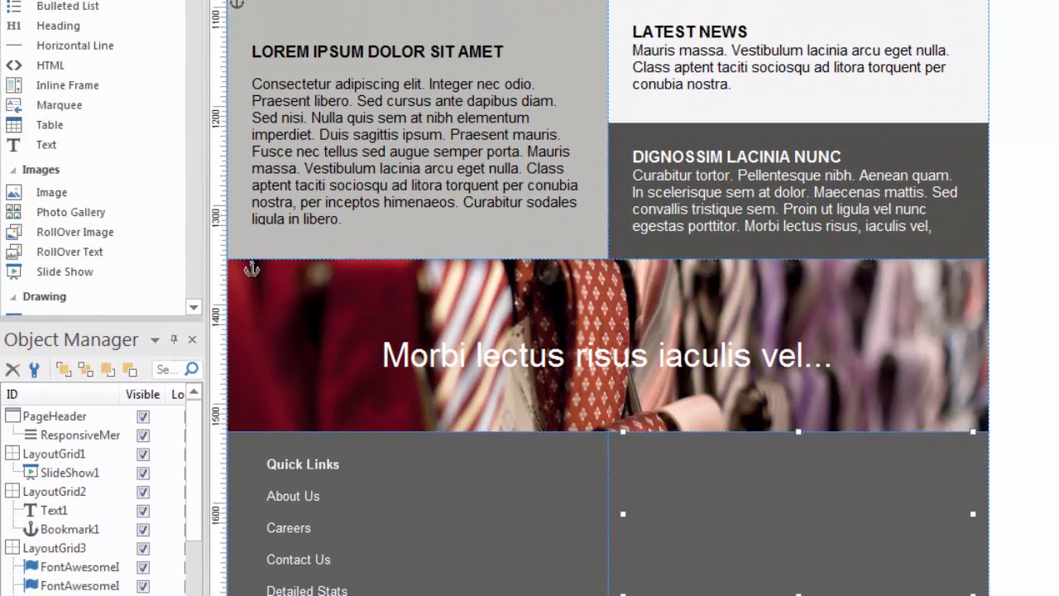
left_click(48, 48)
mouse_move(933, 192)
left_mouse_down()
mouse_move(1047, 192)
mouse_move(1012, 289)
mouse_move(1018, 354)
left_mouse_up()
left_click_drag(940, 317, 924, 273)
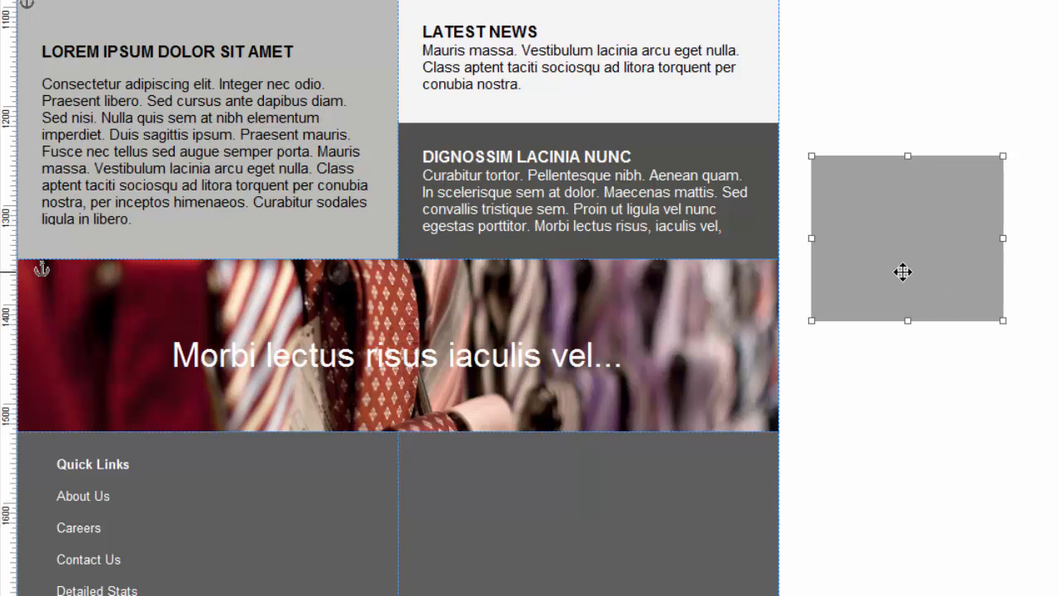
left_click_drag(901, 272, 921, 142)
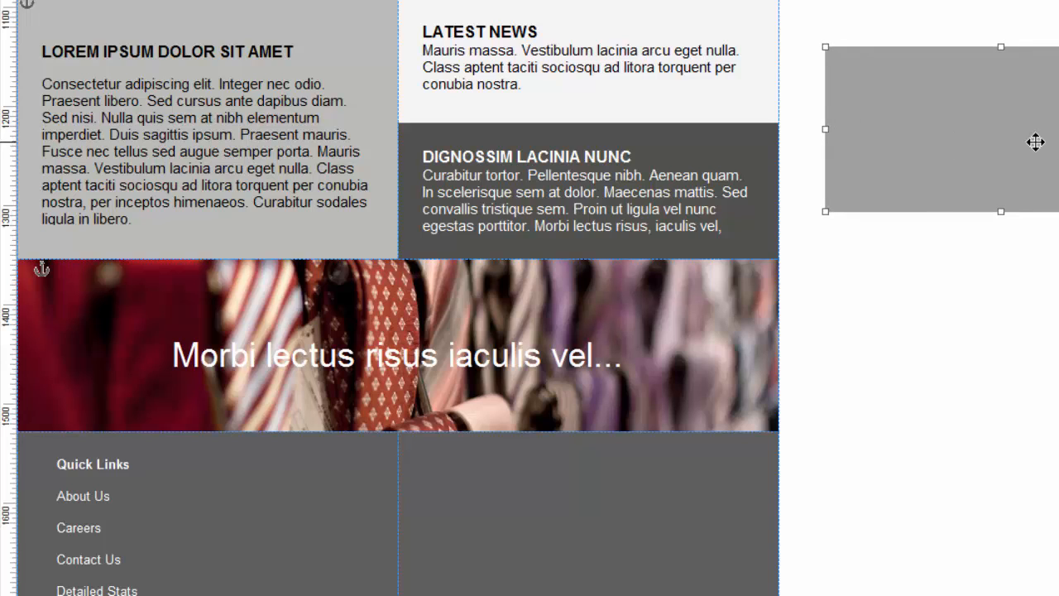
key("Delete")
left_click_drag(573, 507, 986, 322)
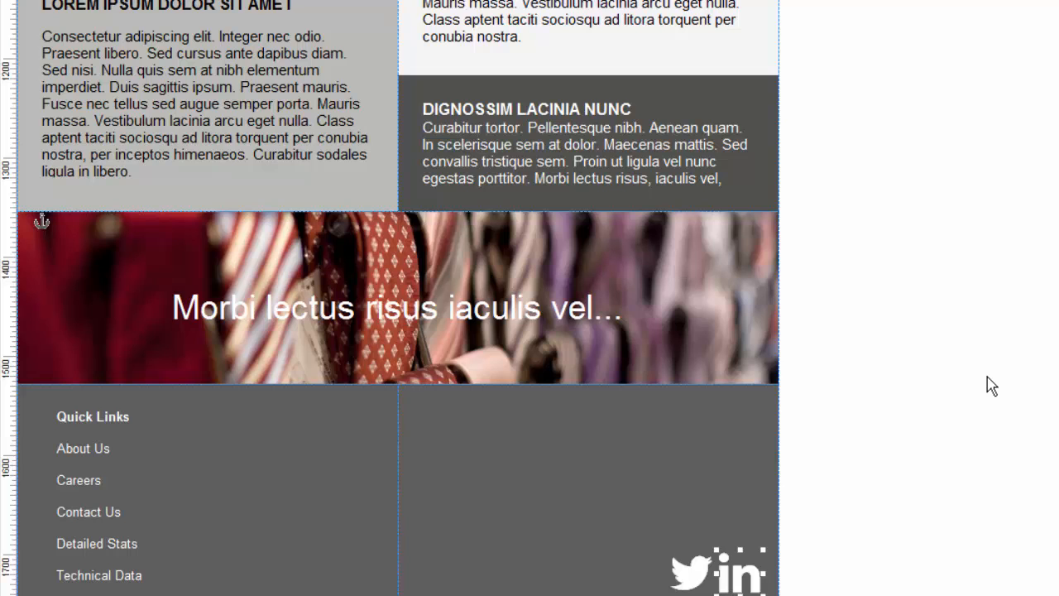
scroll(991, 386, "up", 1)
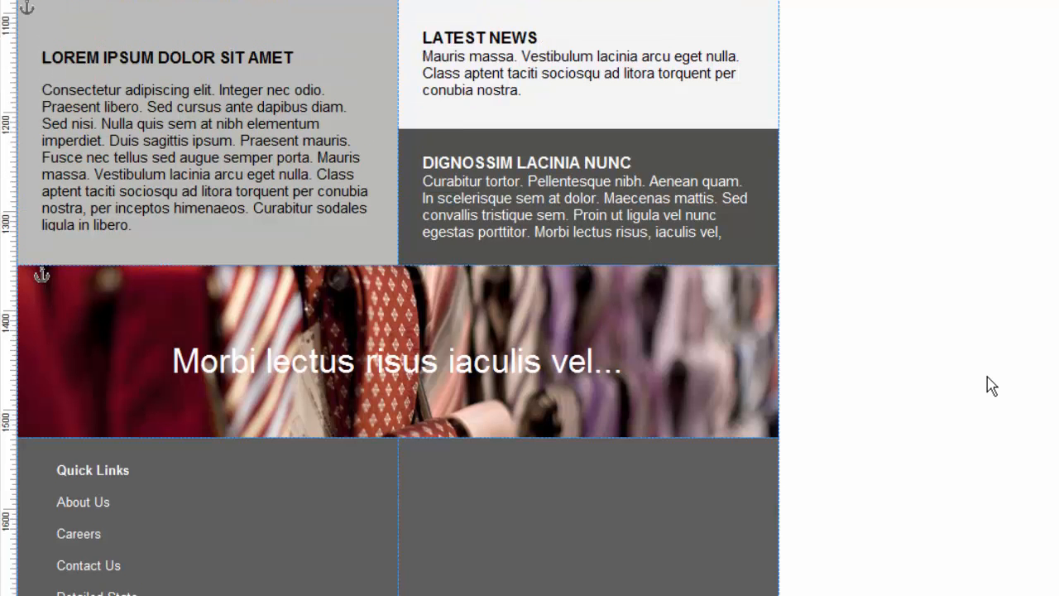
scroll(991, 386, "up", 2)
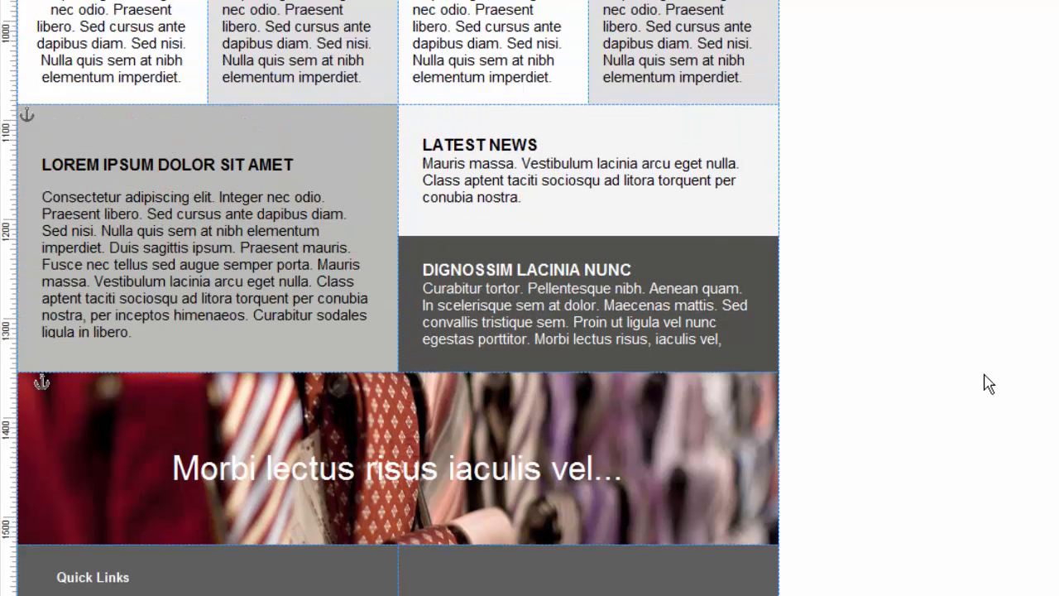
scroll(987, 383, "down", 3)
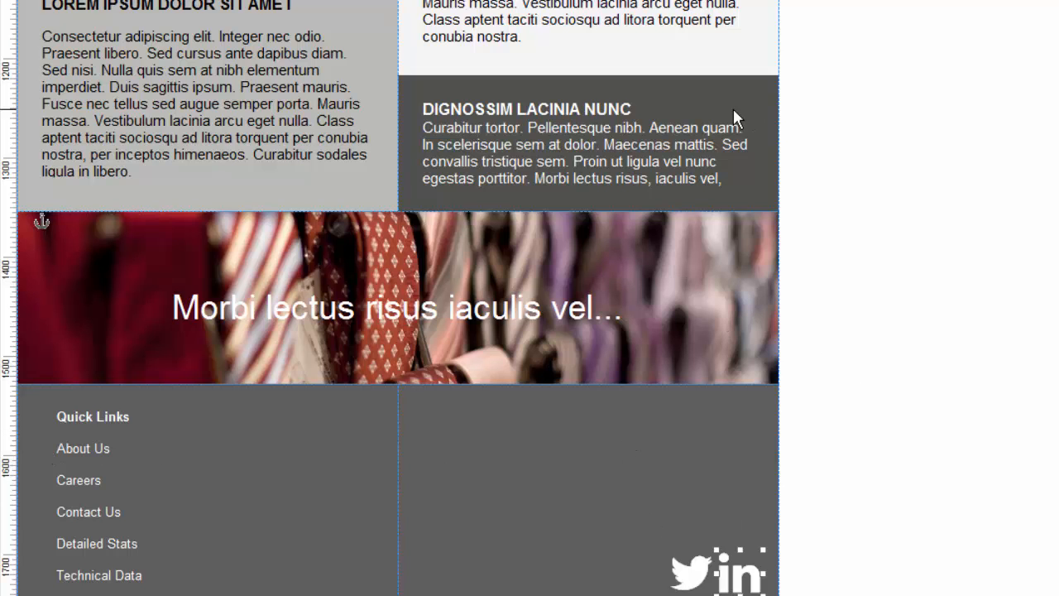
Preview page7 in the browser and examine its fixed menu, slide show, grids and footer at narrower and wider window widths.
scroll(839, 178, "up", 15)
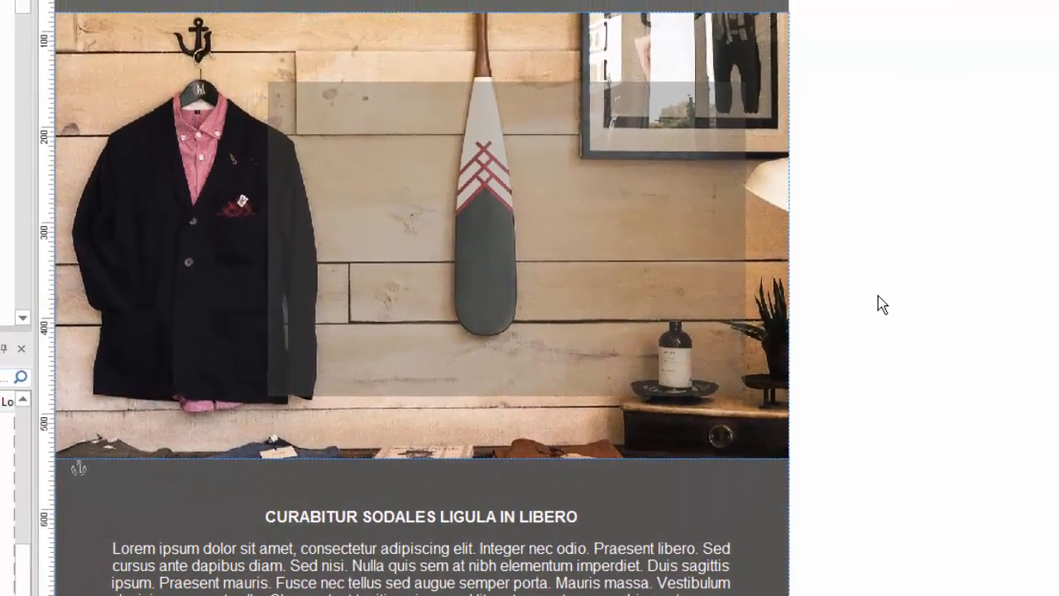
key("F5")
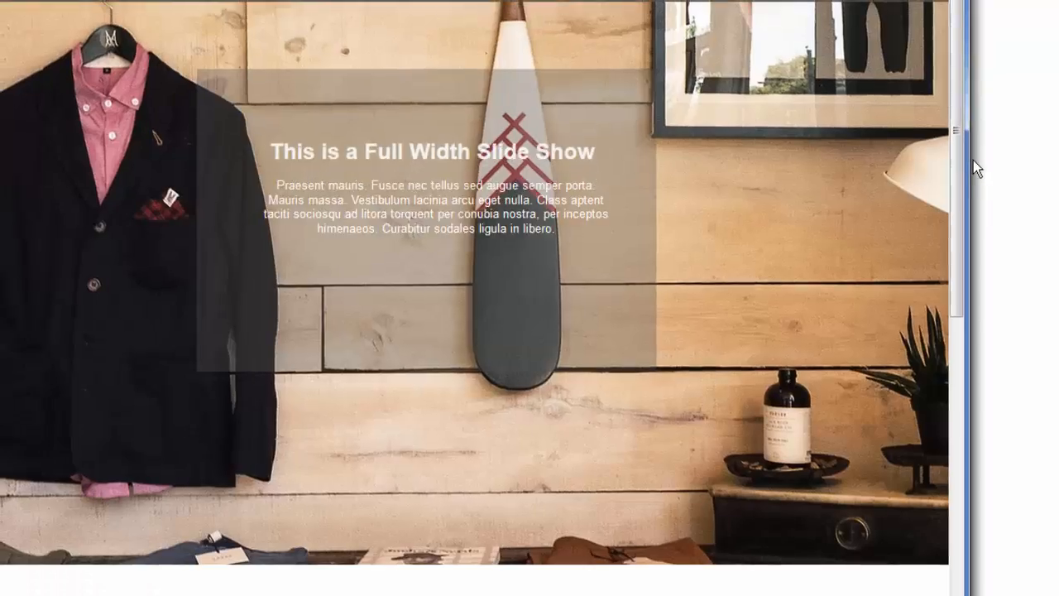
left_click_drag(967, 165, 885, 204)
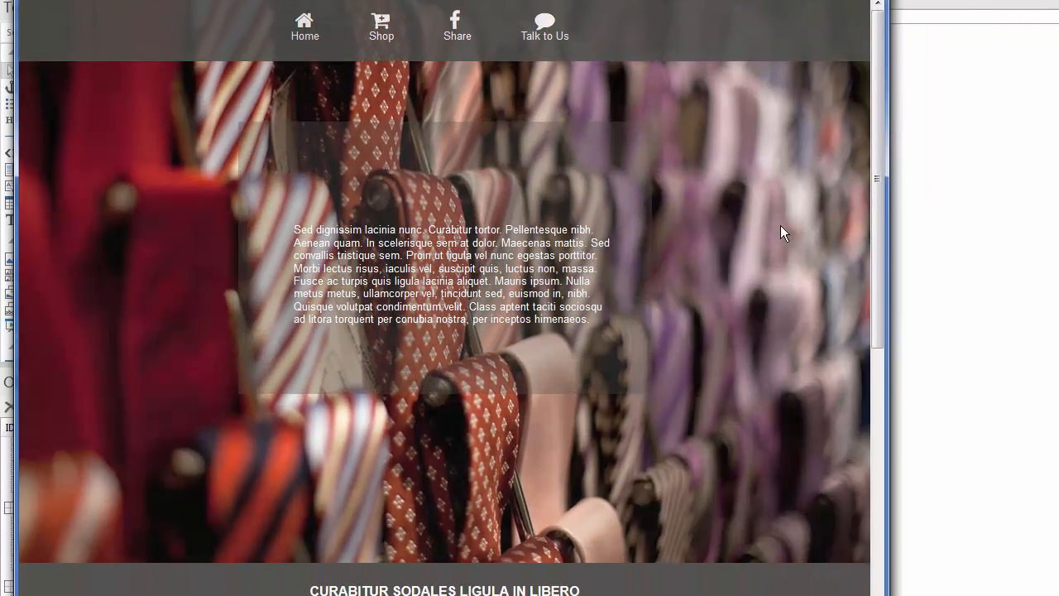
scroll(779, 224, "down", 3)
scroll(785, 203, "down", 5)
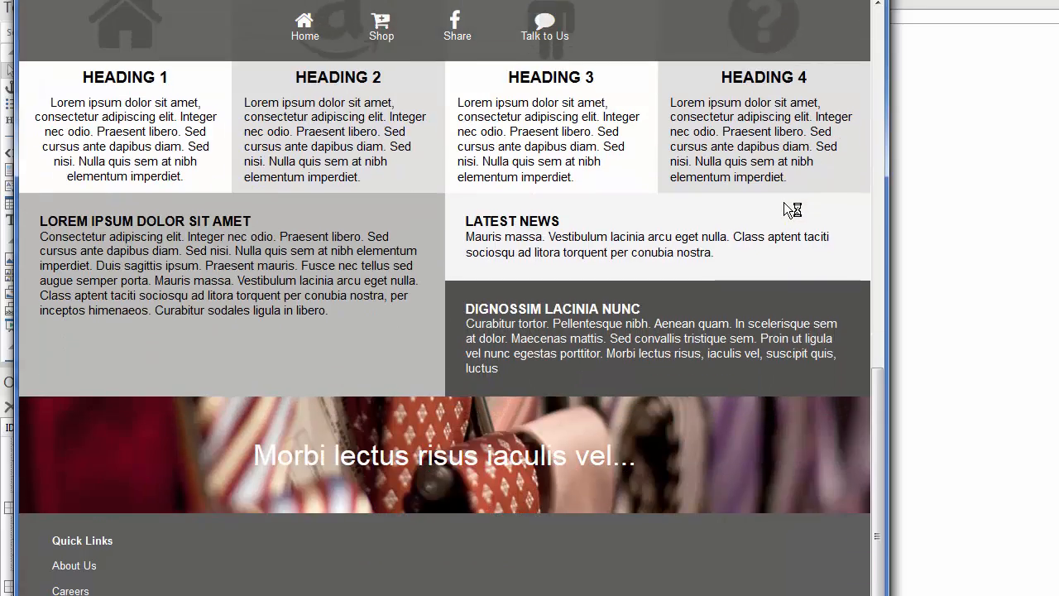
scroll(784, 203, "up", 5)
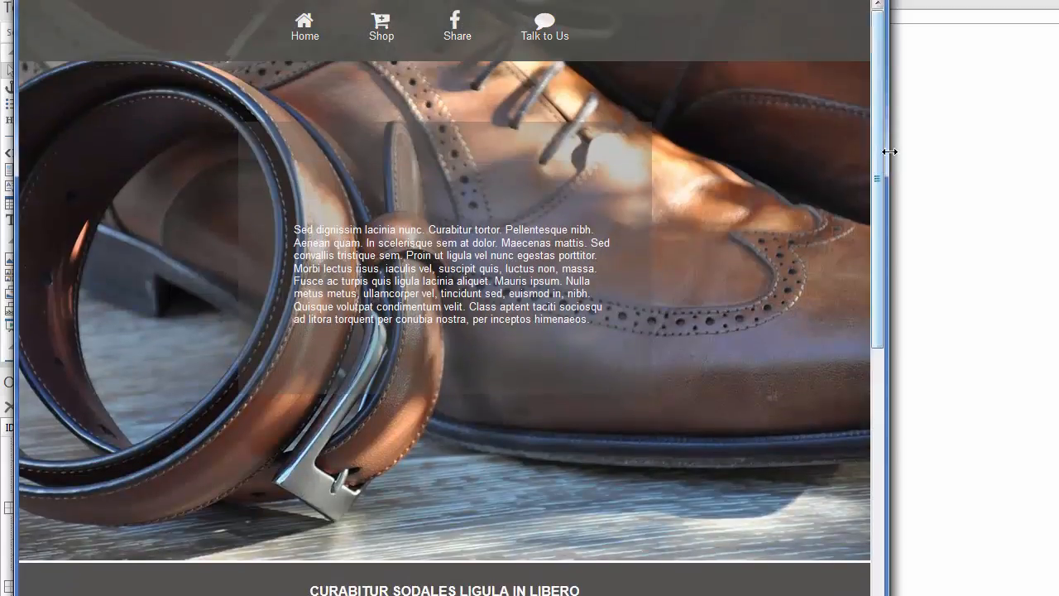
left_click_drag(889, 151, 972, 178)
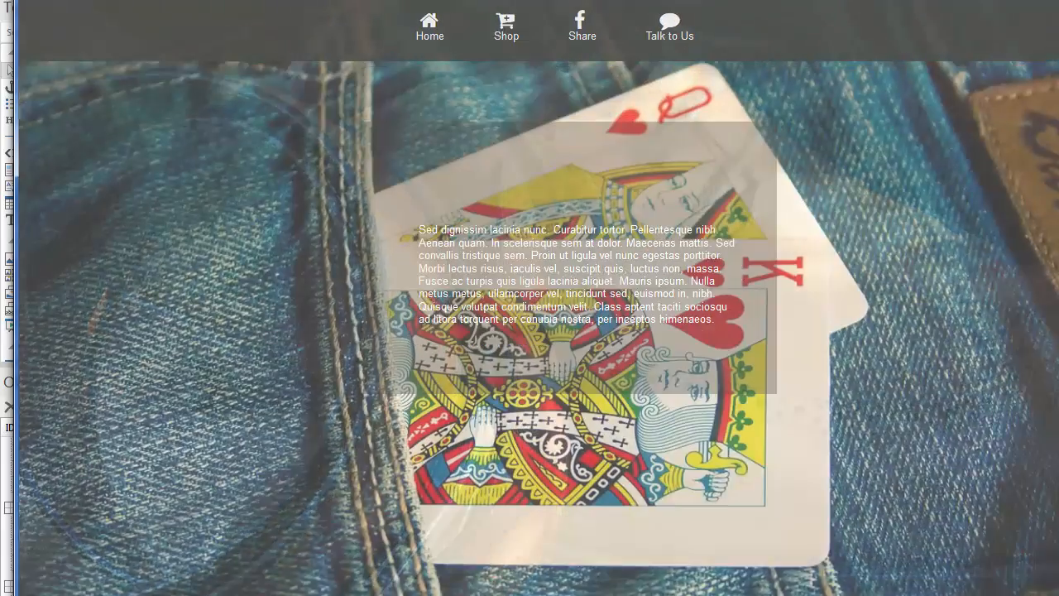
left_click(958, 2)
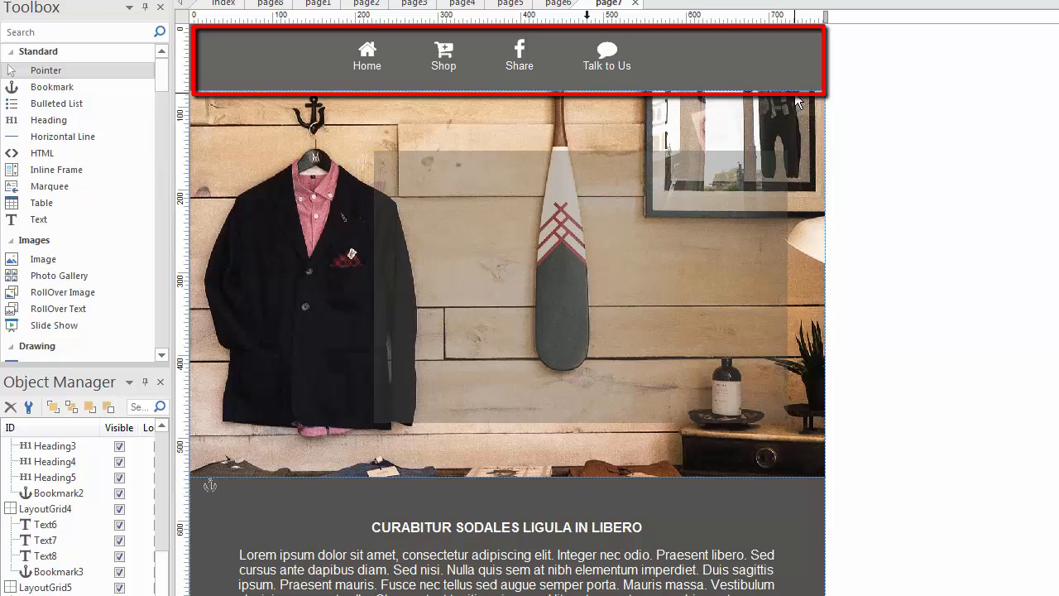
Examine the header's responsive menu: its breakpoint marker on the ruler and its Home, Shop, Share and Talk to Us items.
left_click(511, 56)
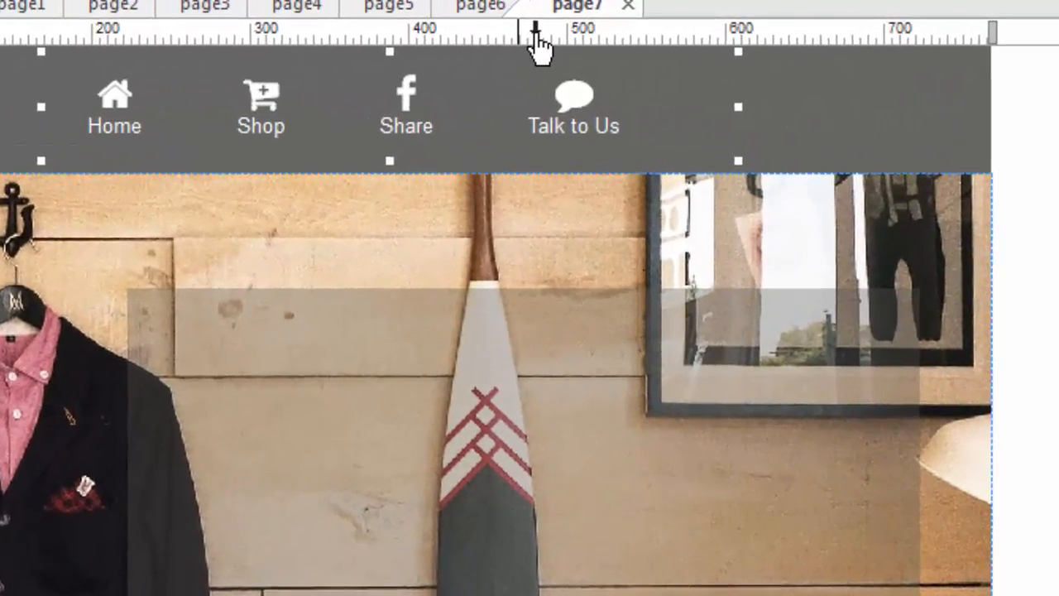
left_click(534, 37)
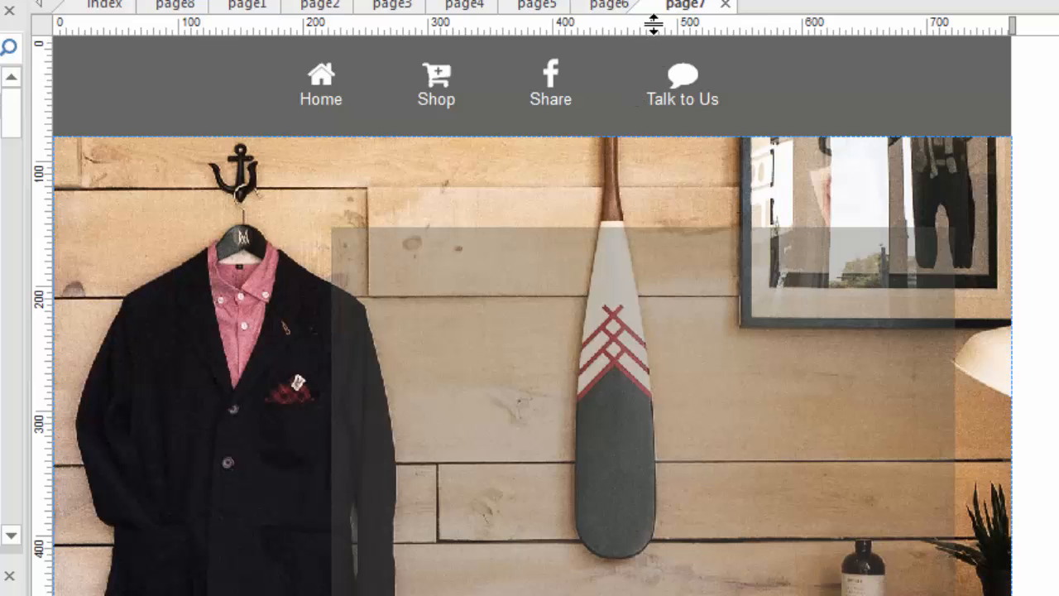
left_click(556, 84)
double_click(555, 84)
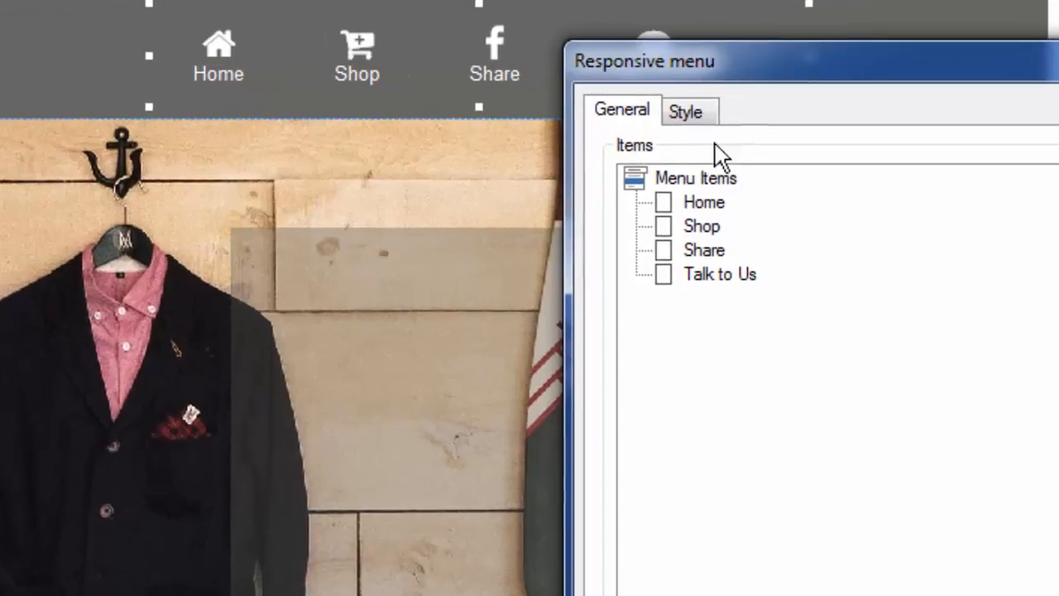
left_click(712, 171)
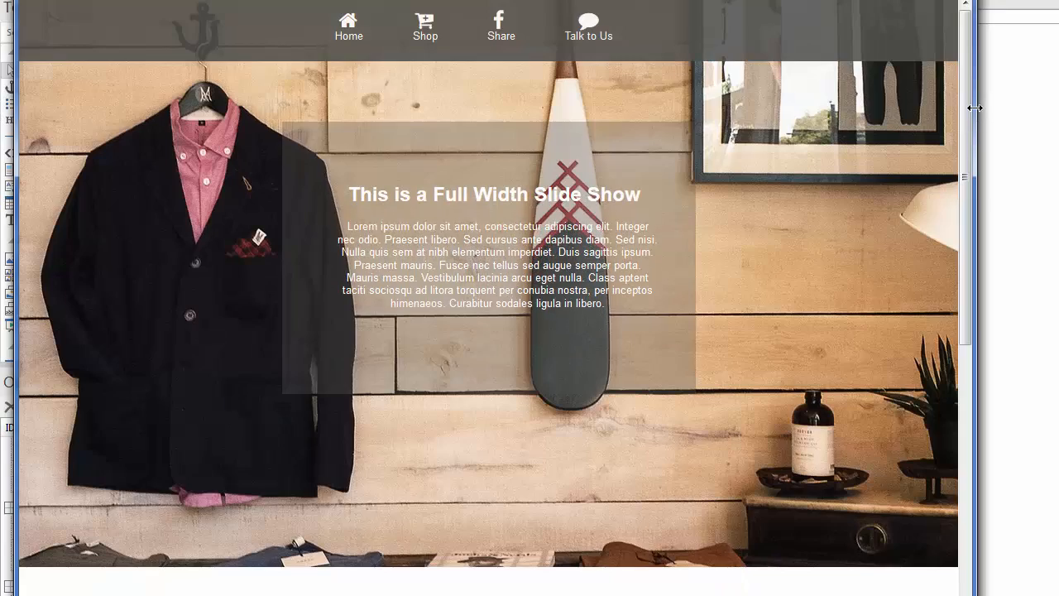
Narrow the browser preview of page7 to phone width and toggle the collapsed header menu open and closed.
left_click_drag(976, 106, 376, 130)
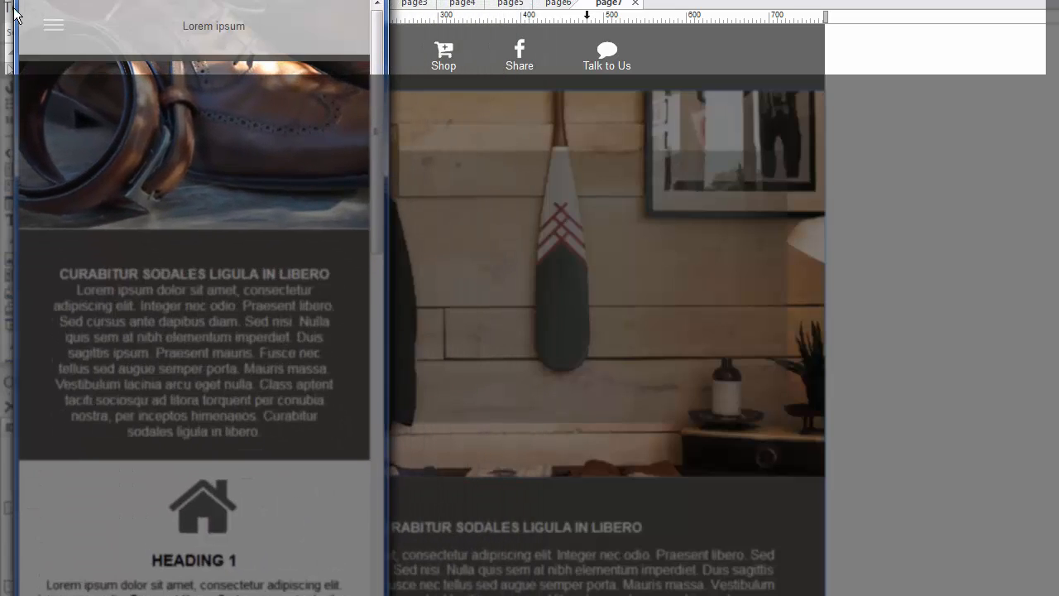
left_click(50, 28)
left_click(49, 28)
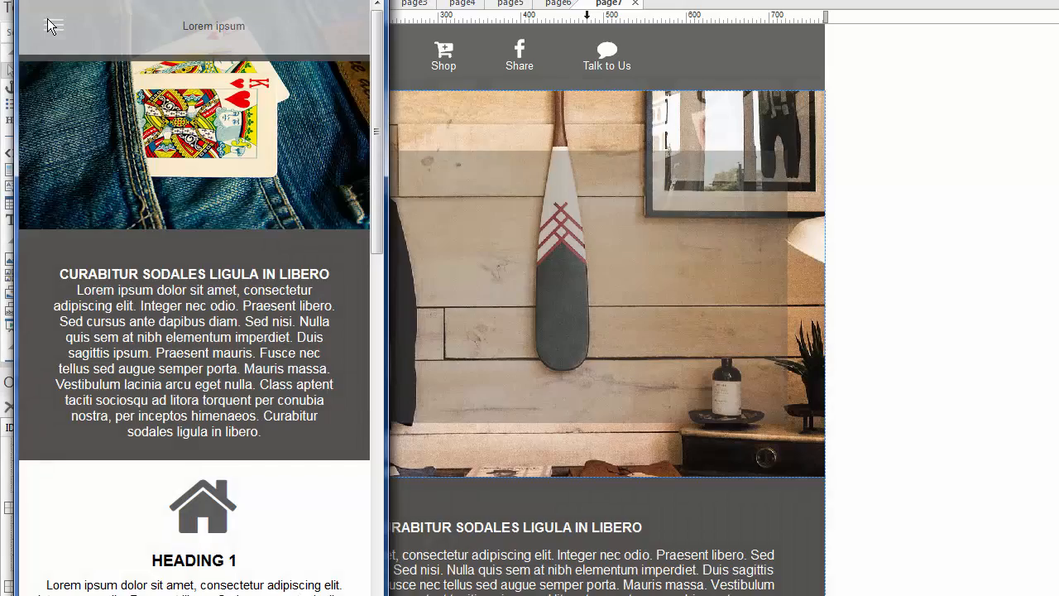
Check the stacked grids down to the footer in an even narrower preview, and widen it again to check the multi-column layout.
left_click_drag(382, 132, 345, 136)
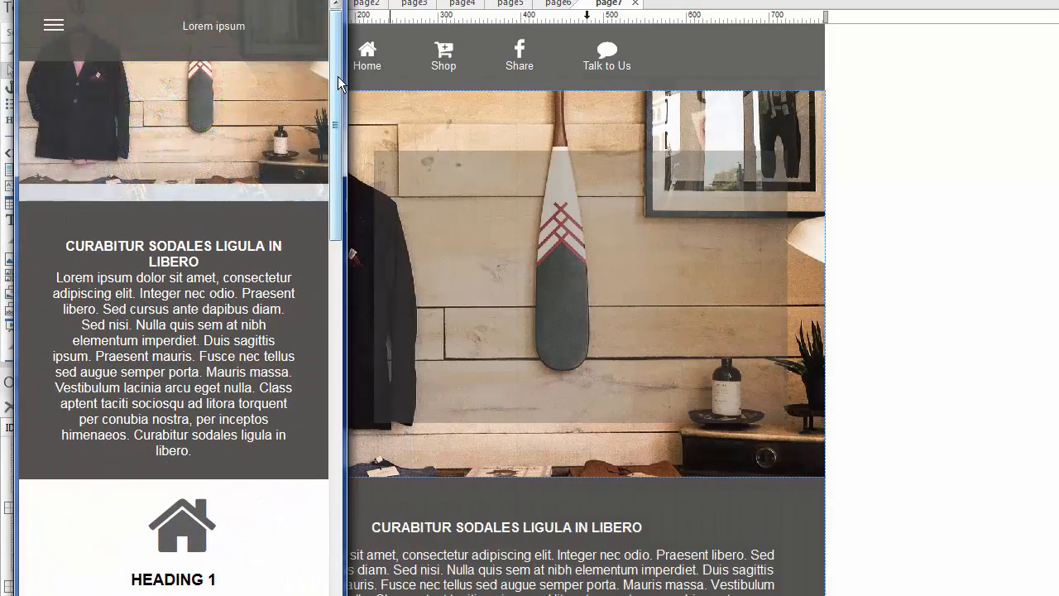
scroll(353, 197, "down", 7)
scroll(357, 321, "down", 10)
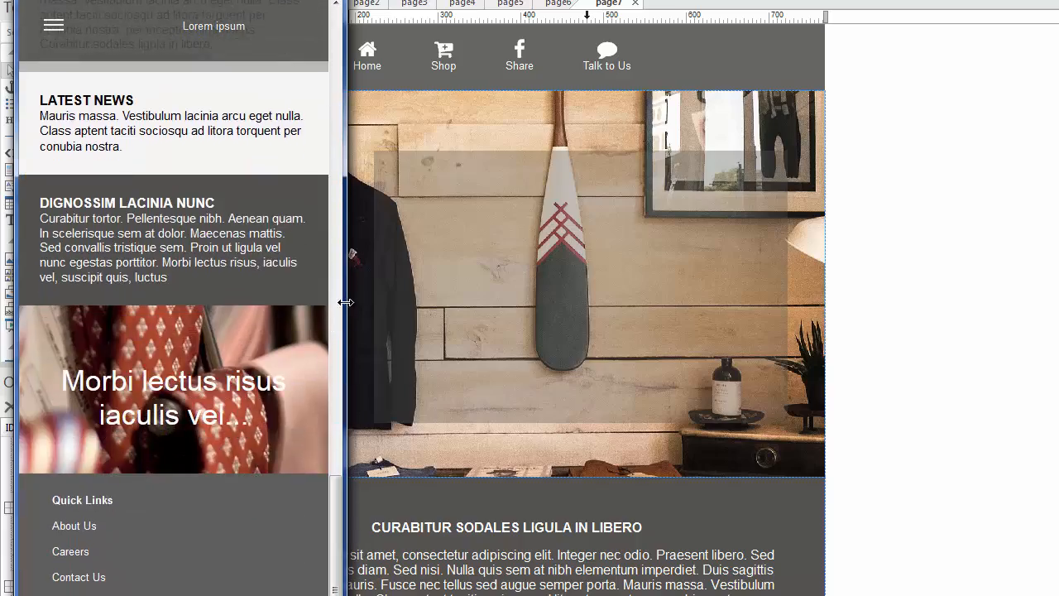
left_click_drag(343, 304, 998, 269)
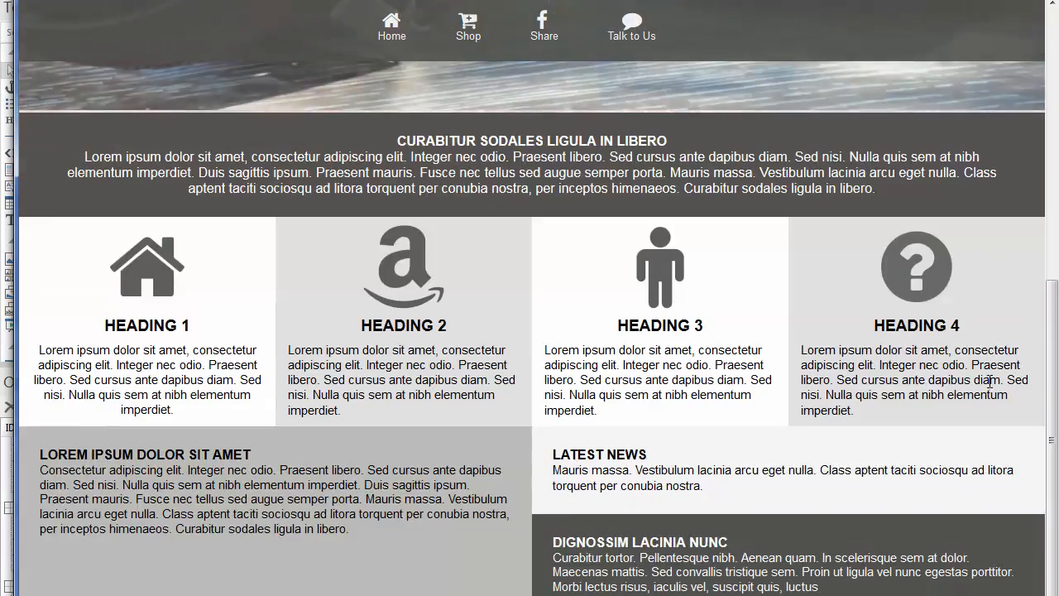
scroll(976, 333, "up", 9)
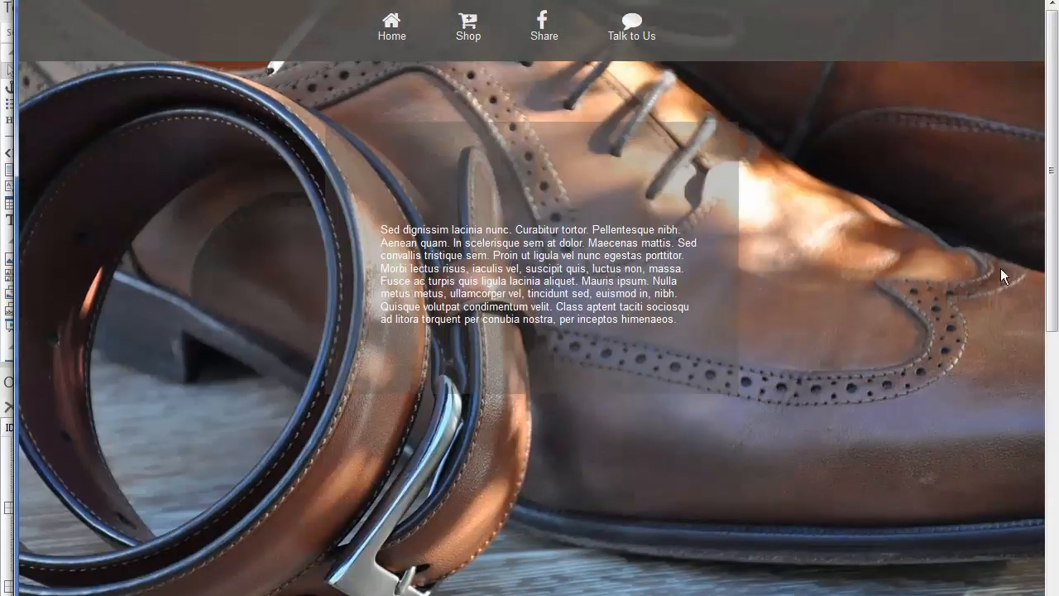